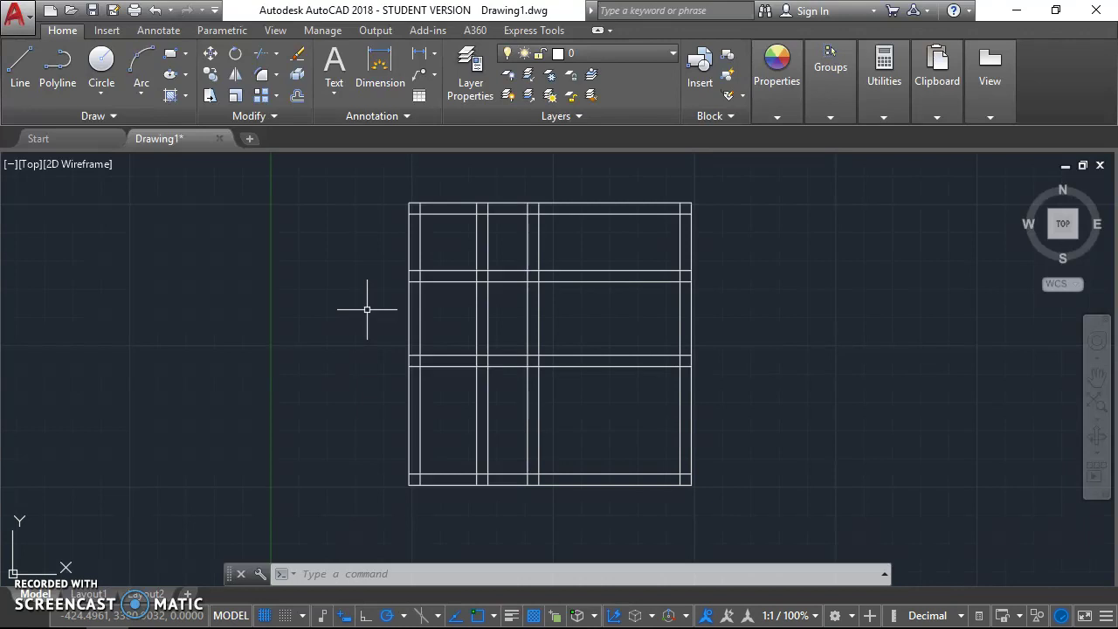
Start TRIM with the TR alias, using every object in the drawing as a cutting edge
text(TR)
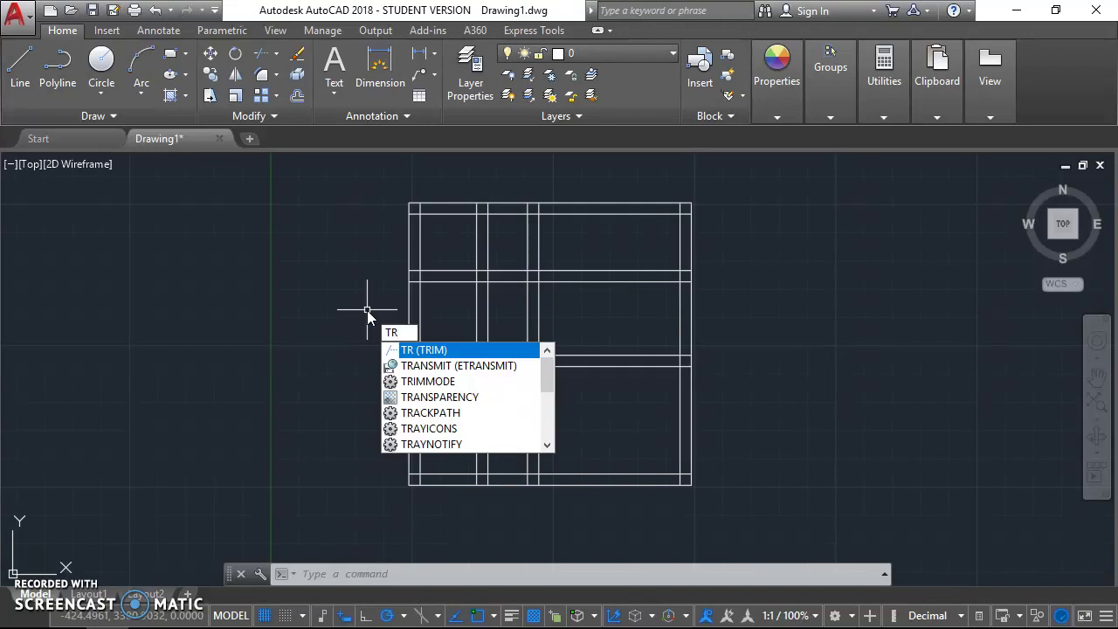
key(Return)
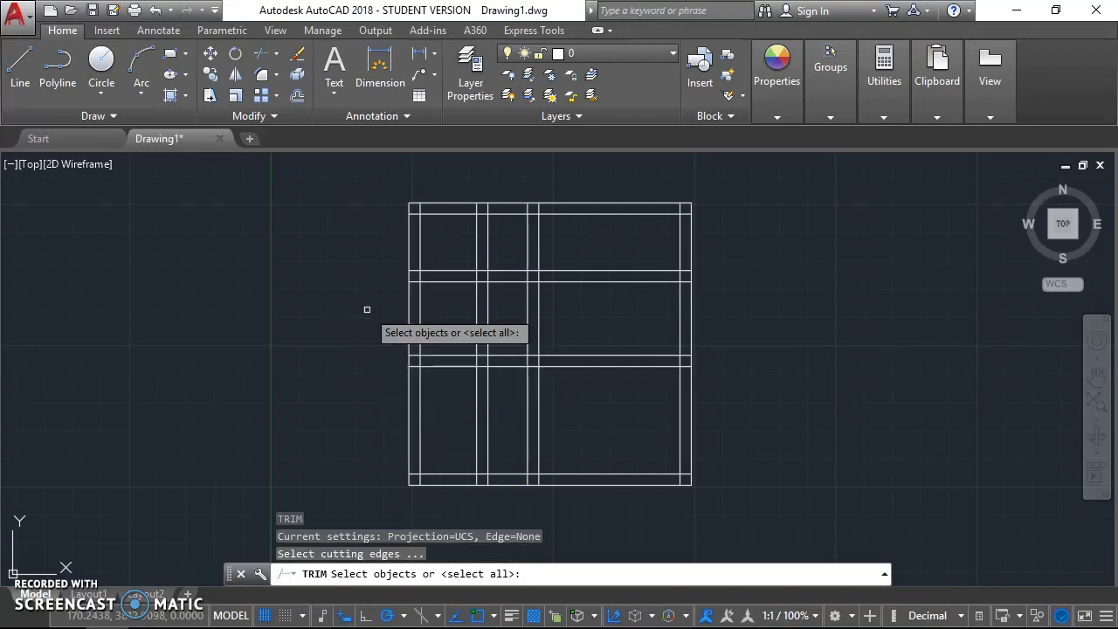
key(Return)
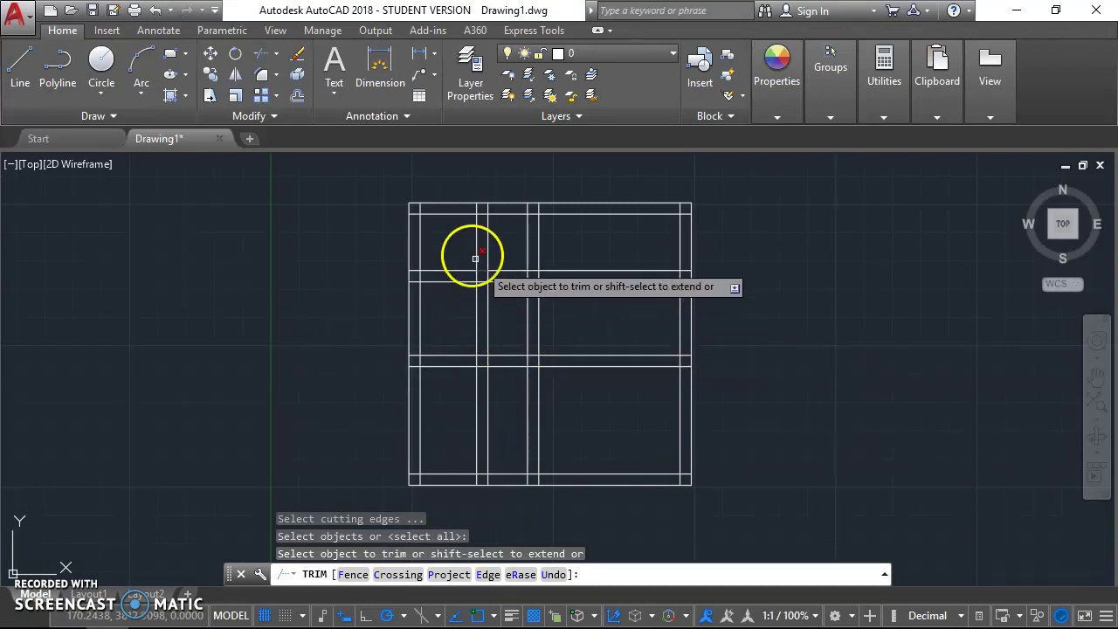
Trim the overlapping corner stubs, top-wall overhangs and interior vertical lines around the top-left room
click(416, 213)
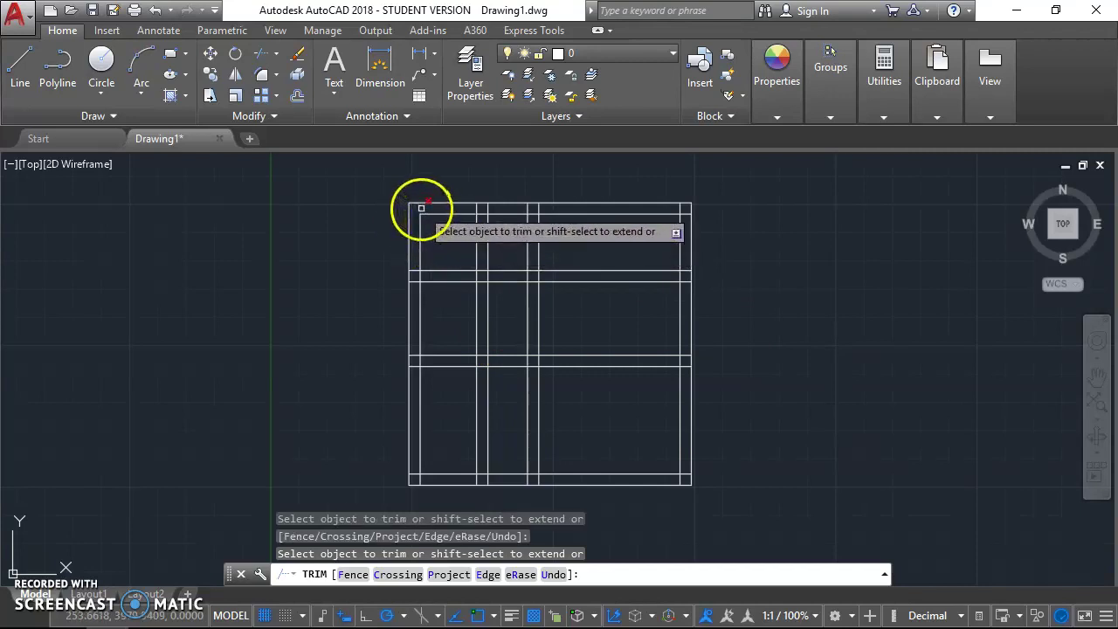
click(486, 250)
click(499, 230)
click(472, 207)
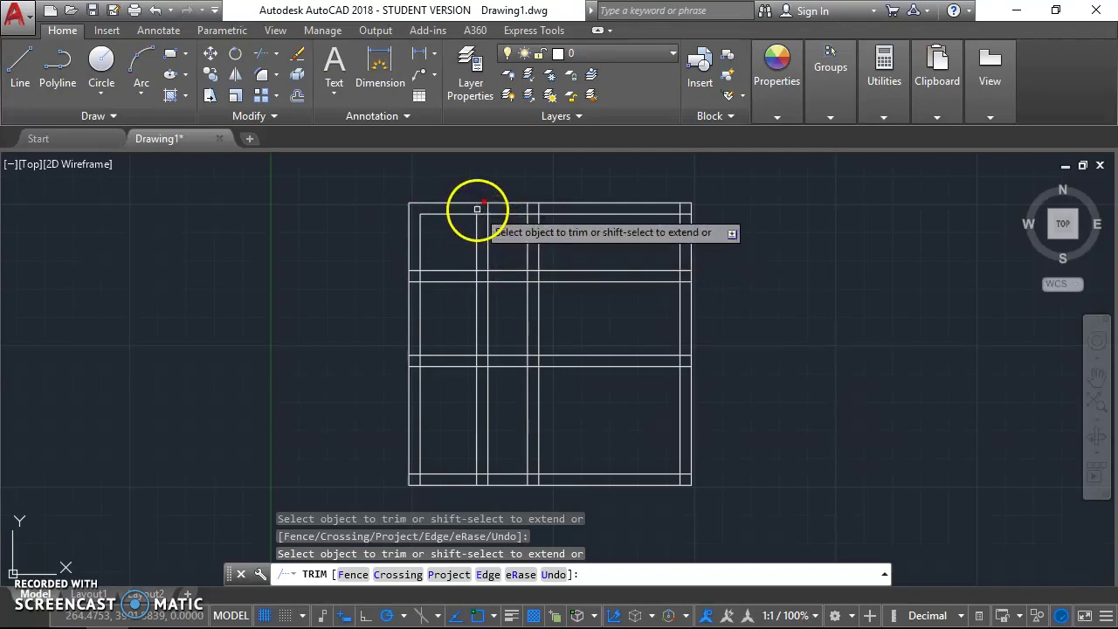
click(488, 208)
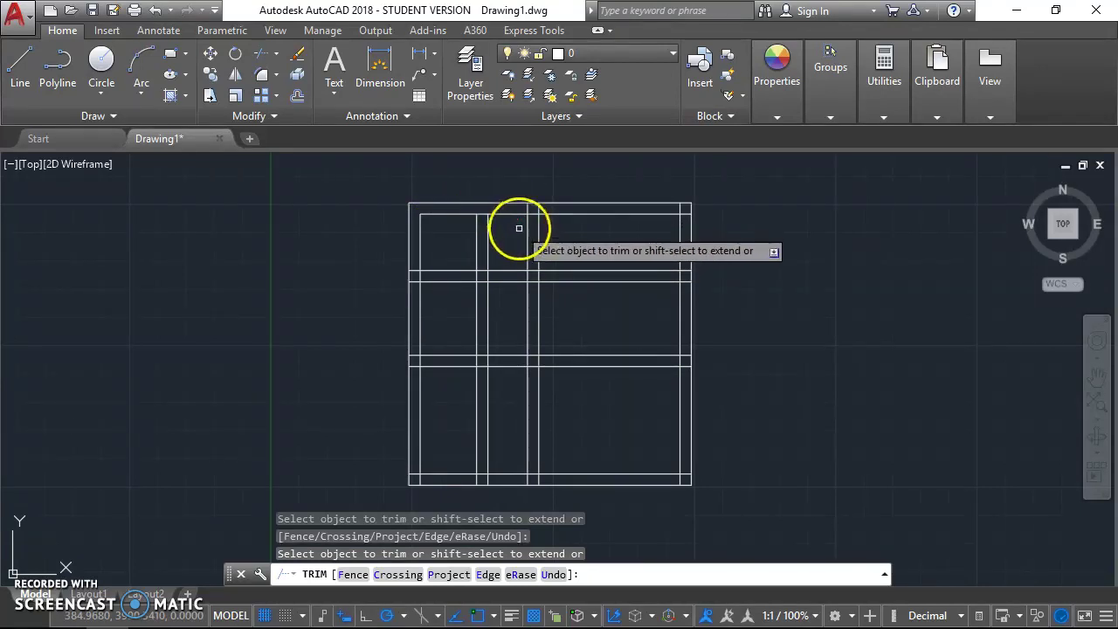
click(511, 235)
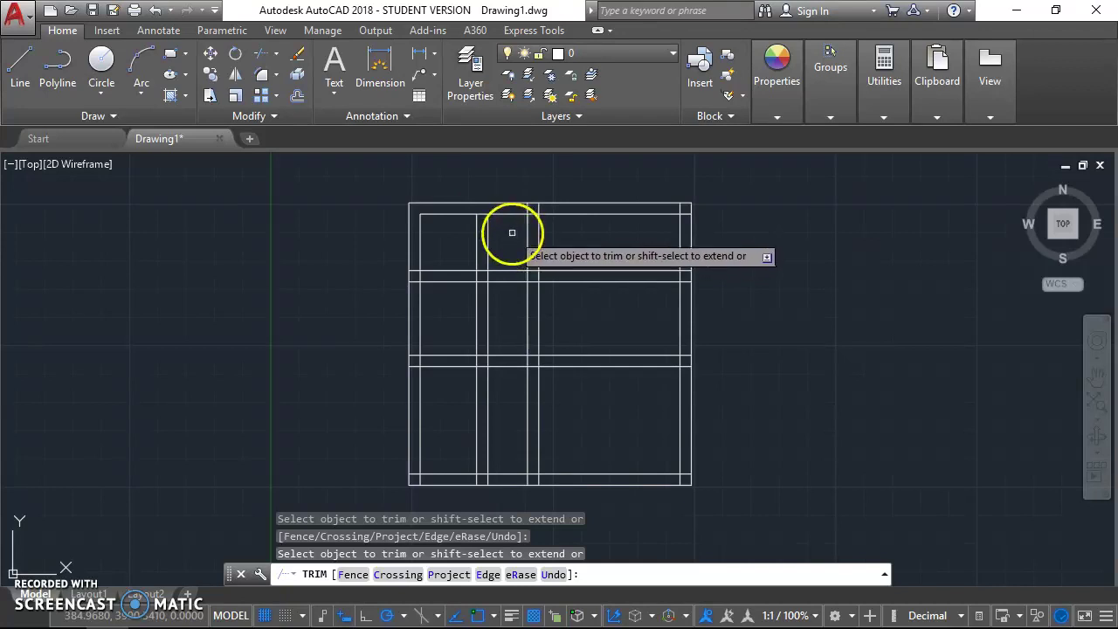
click(415, 281)
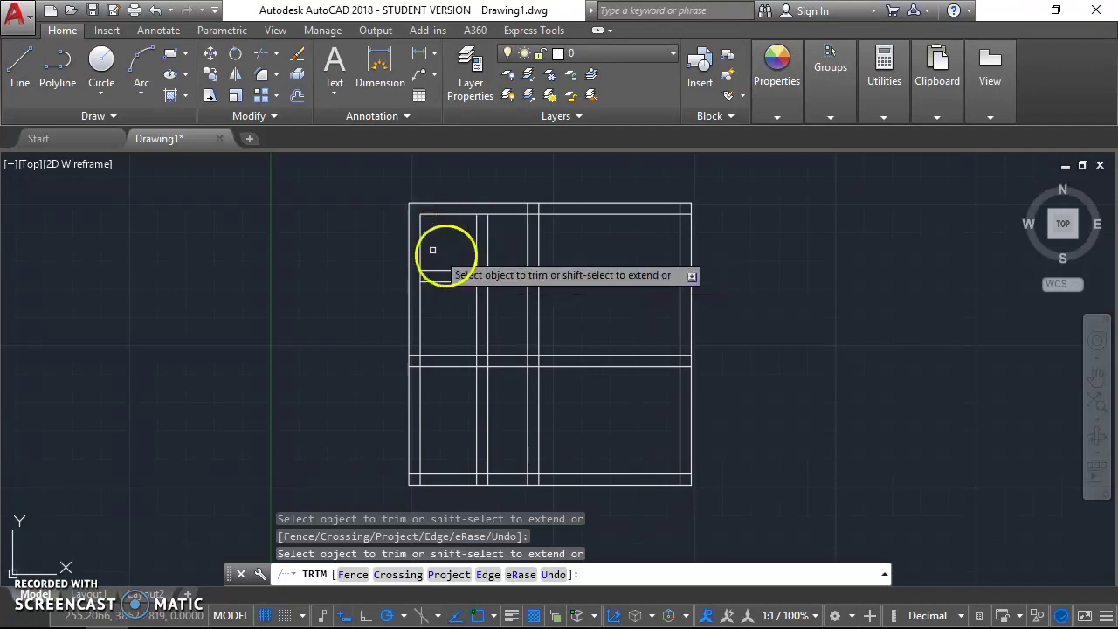
click(487, 234)
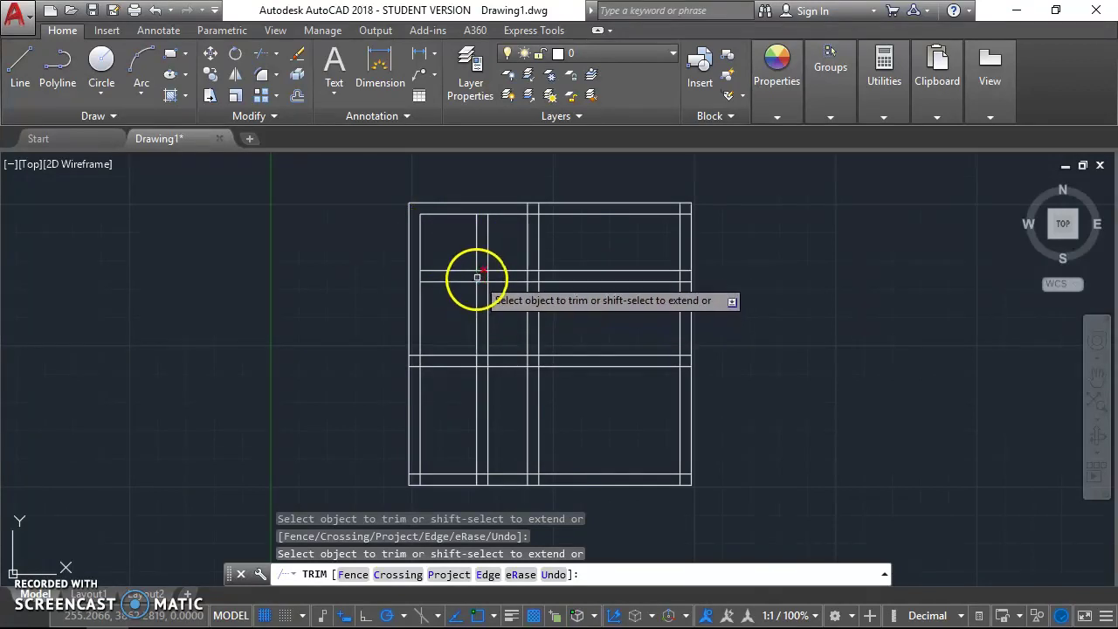
click(485, 274)
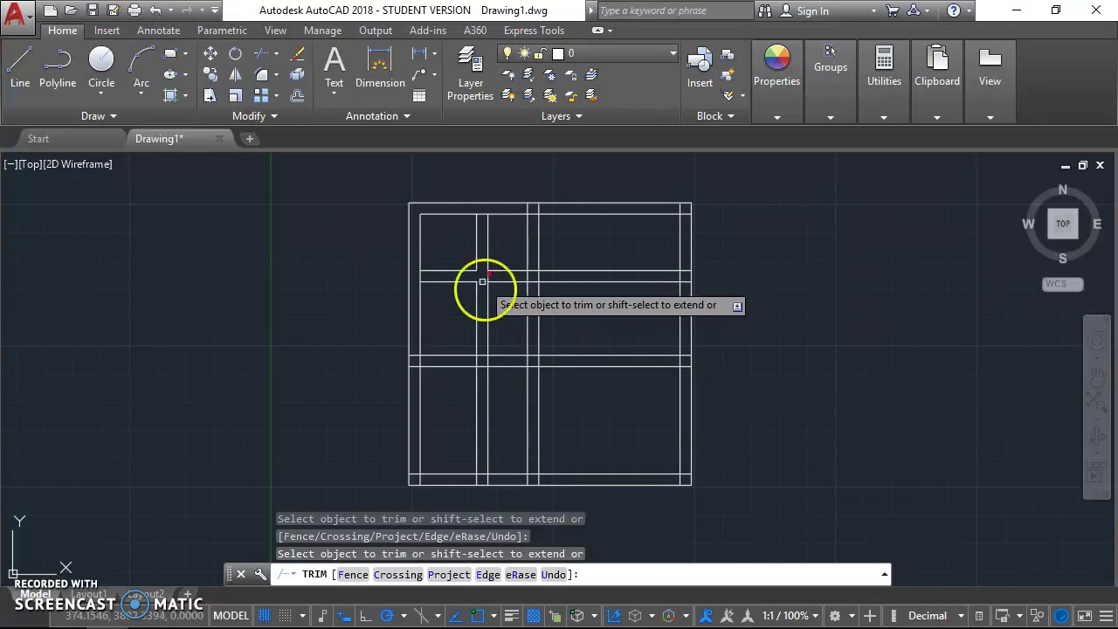
click(480, 213)
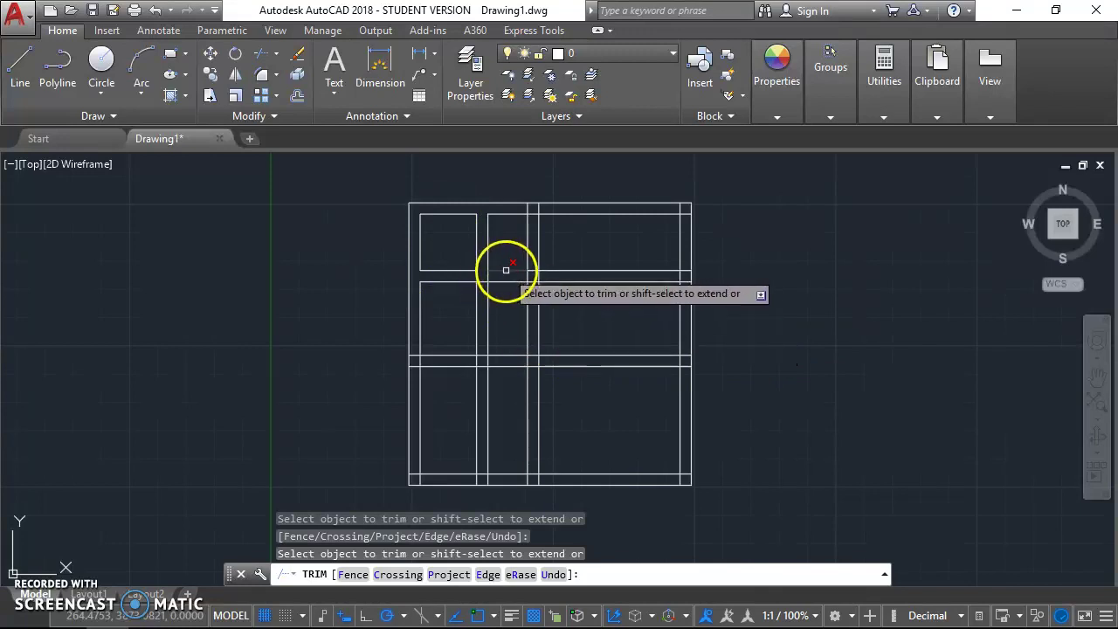
Trim the top-middle wall junction and the line segments just below the top-middle room
click(534, 211)
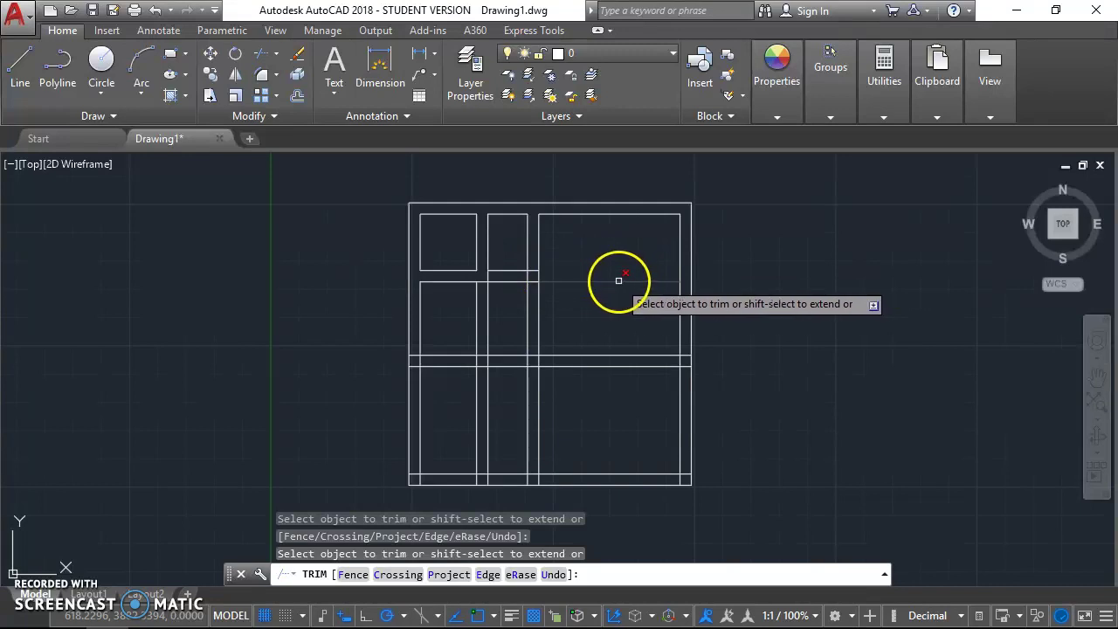
click(503, 264)
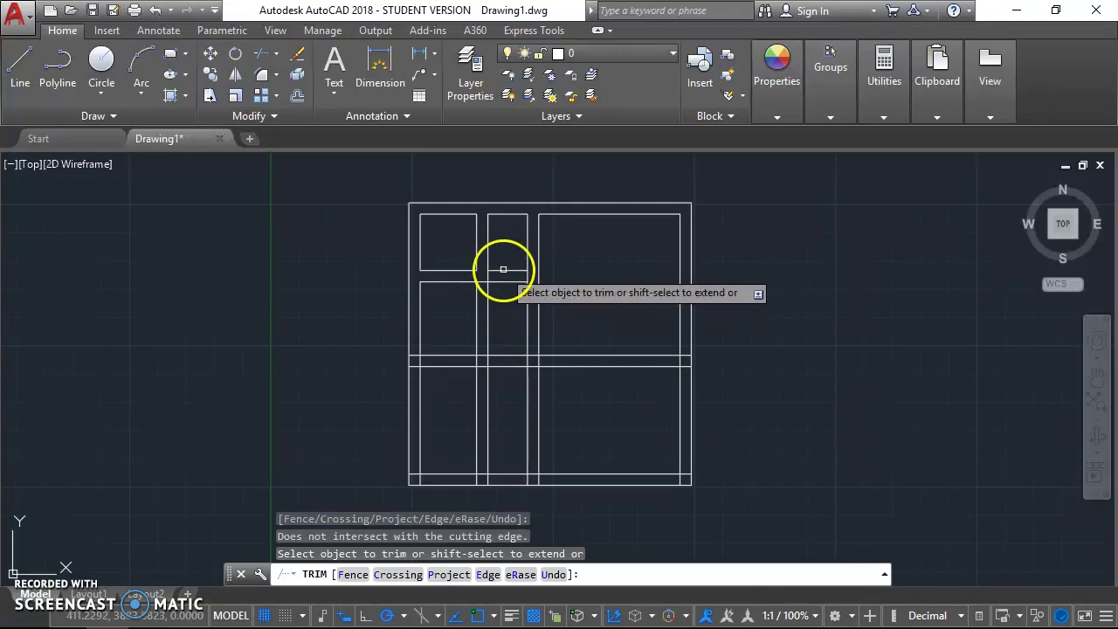
click(509, 275)
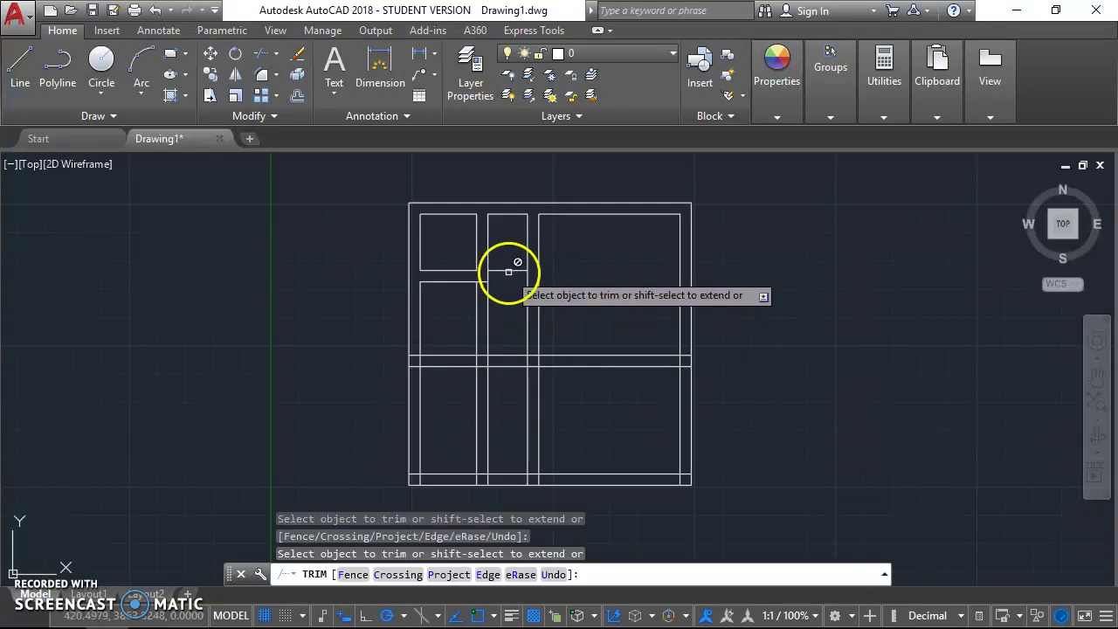
click(502, 270)
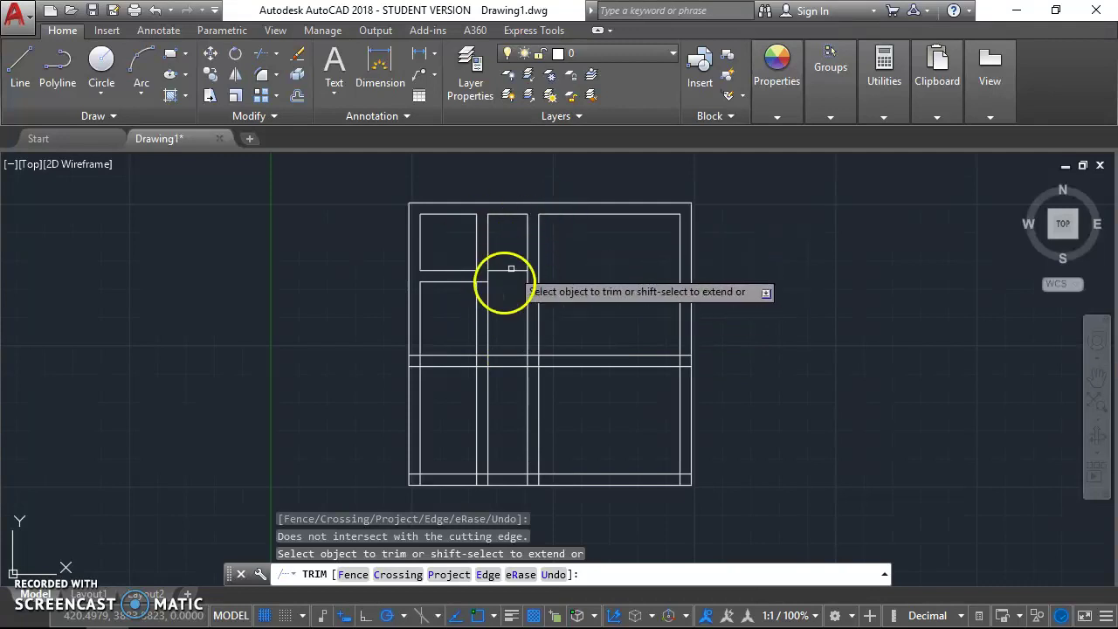
Trim the lower-left vertical line, the short pieces inside the left wall, and verticals above the bottom wall
click(476, 295)
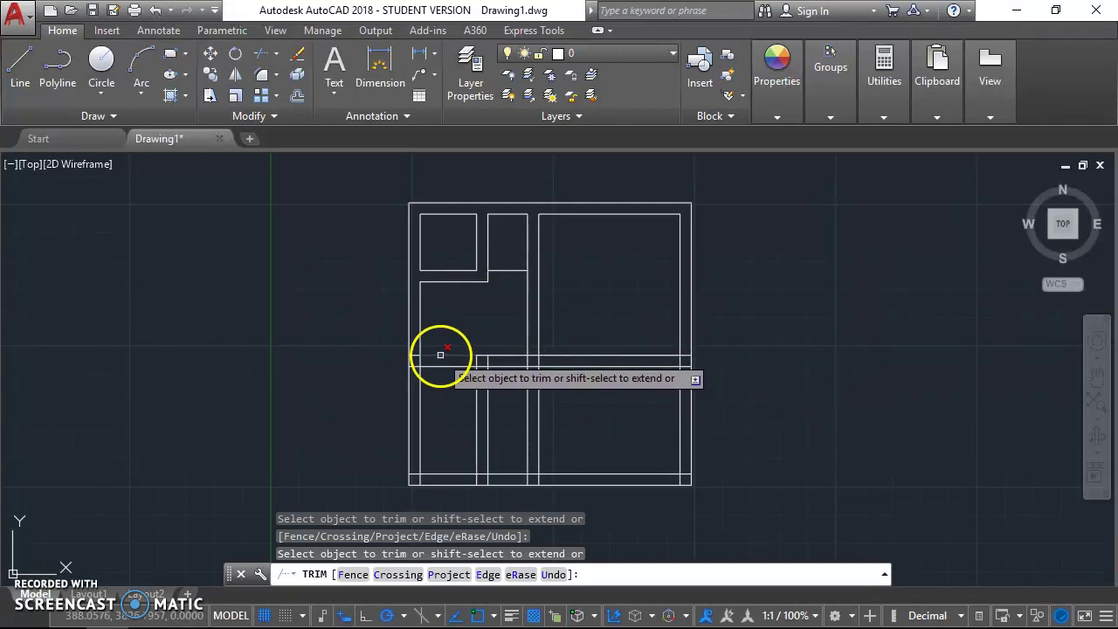
click(414, 355)
click(412, 365)
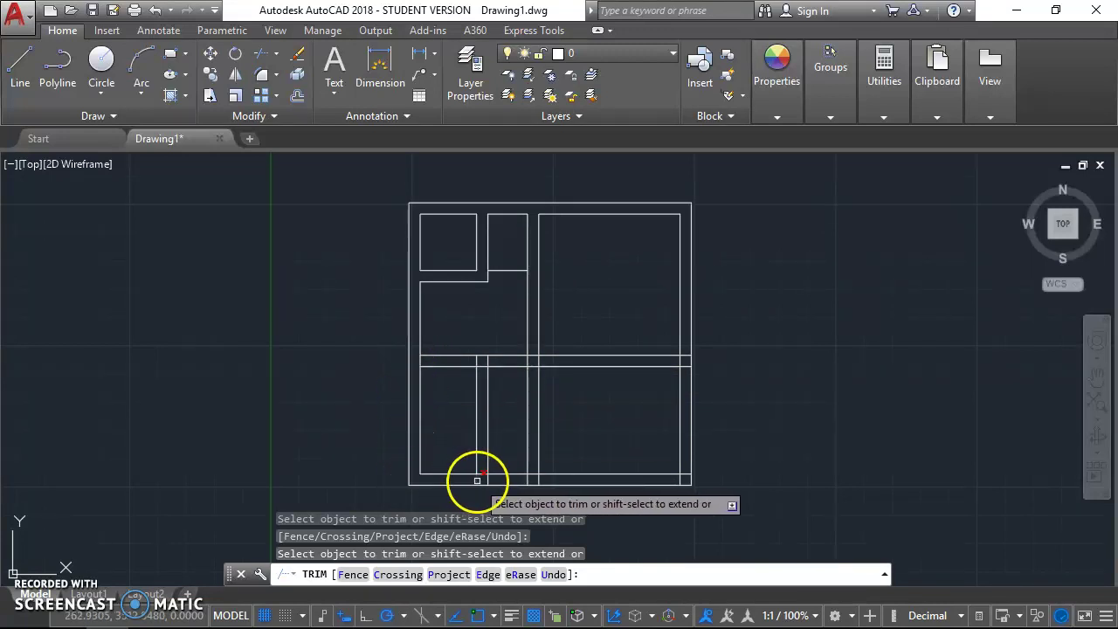
click(487, 424)
click(477, 411)
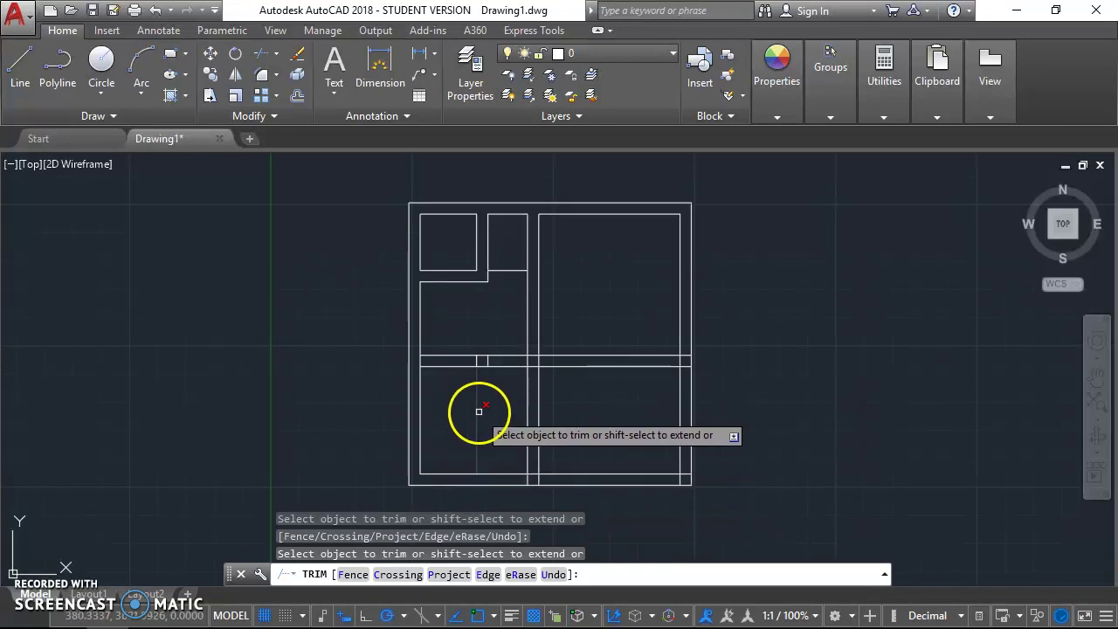
Trim the horizontal interior wall, its leftover stubs, and the vertical wall lines beneath it
click(457, 361)
click(451, 347)
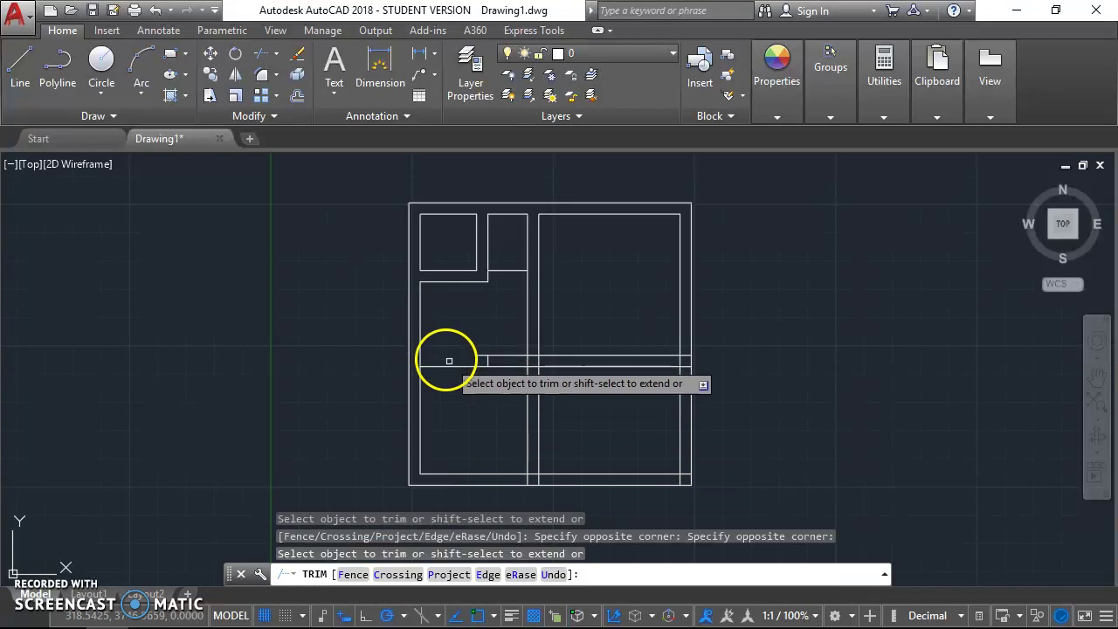
click(454, 365)
click(480, 362)
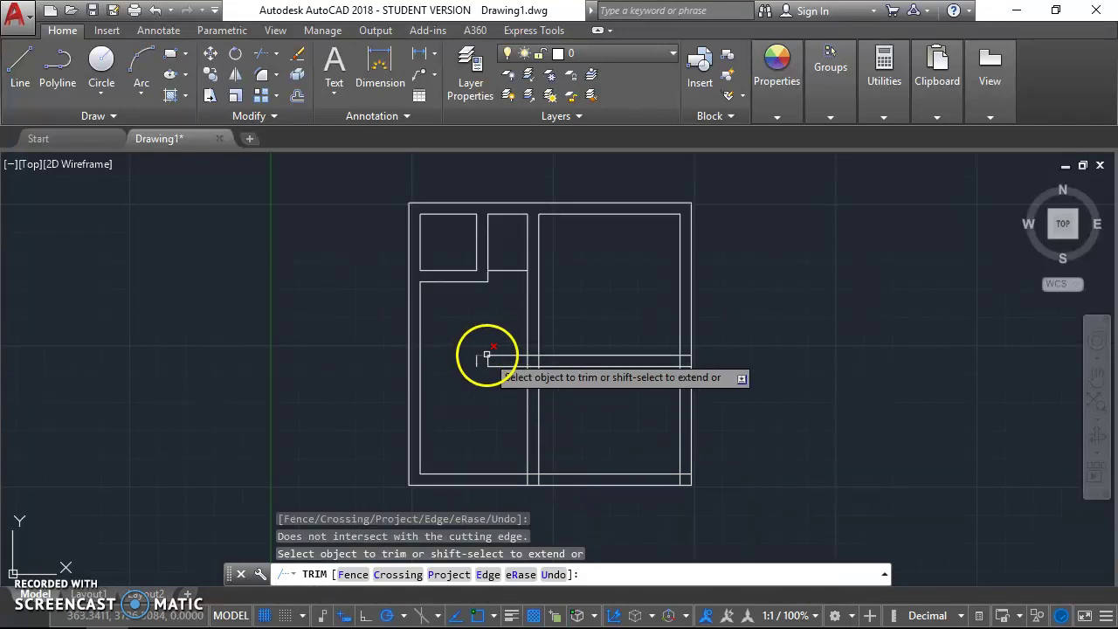
click(476, 358)
click(486, 360)
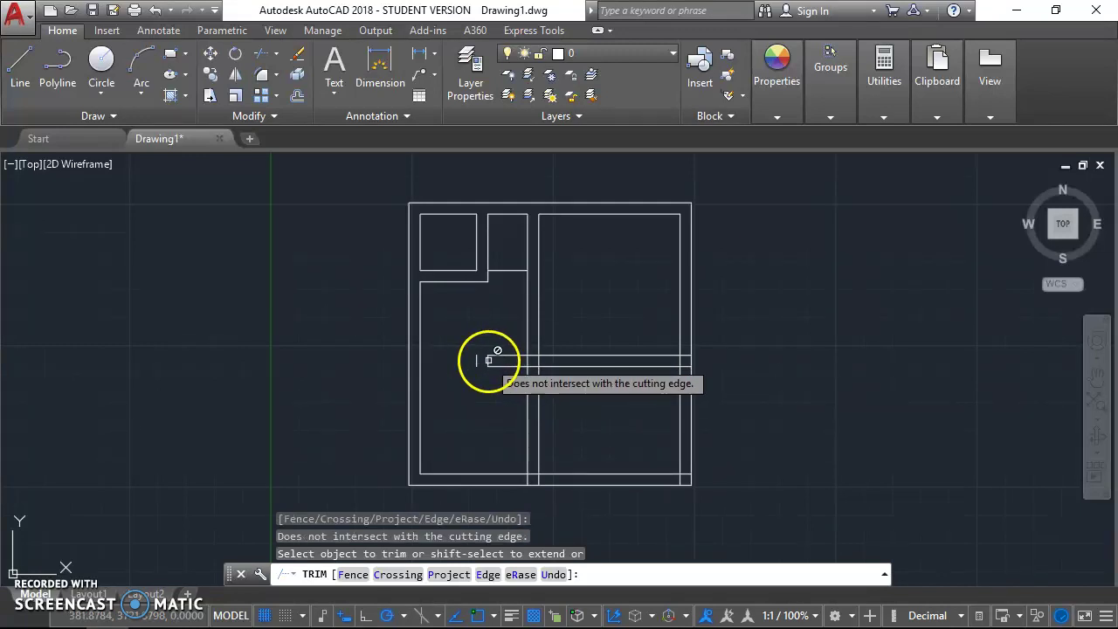
click(499, 356)
click(501, 363)
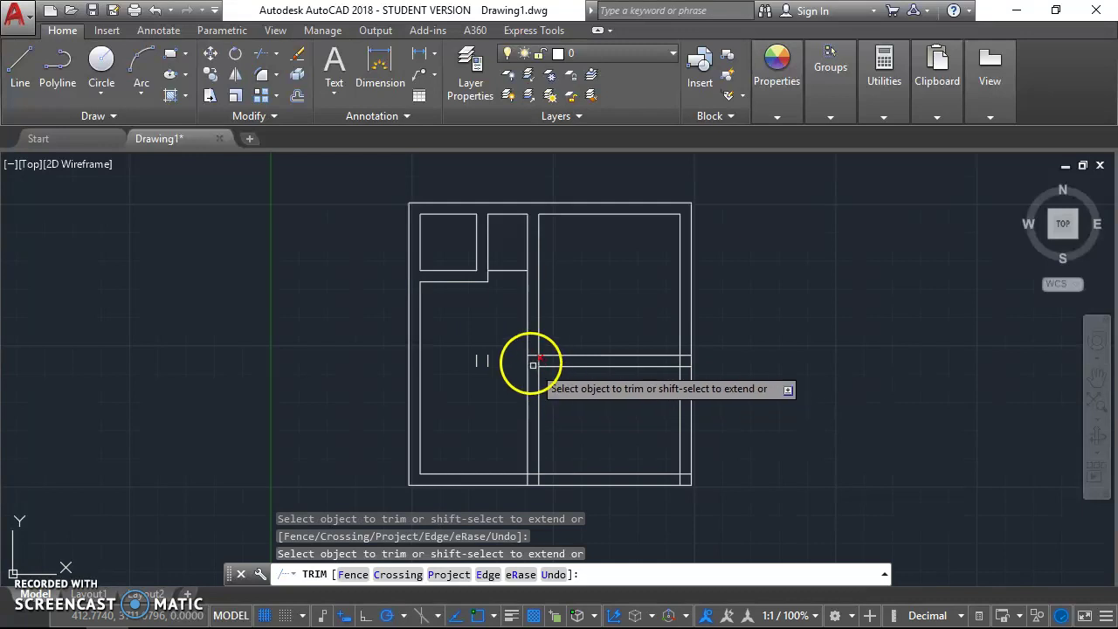
click(528, 401)
click(539, 400)
click(528, 479)
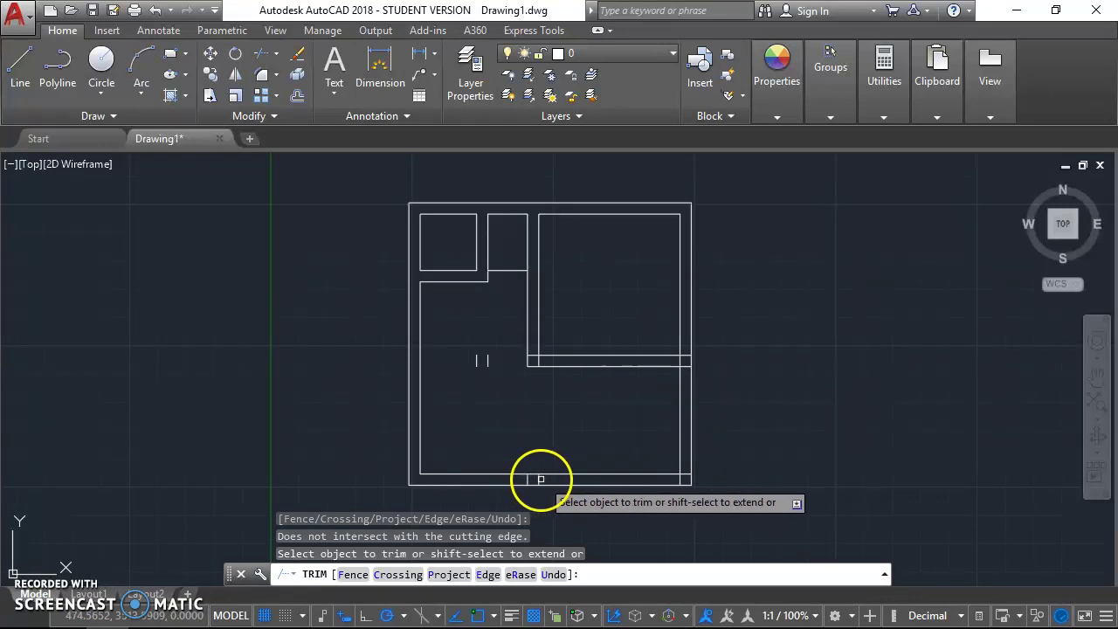
Trim the bottom wall end and the interior wall ends into the right outer wall, then end TRIM
click(682, 479)
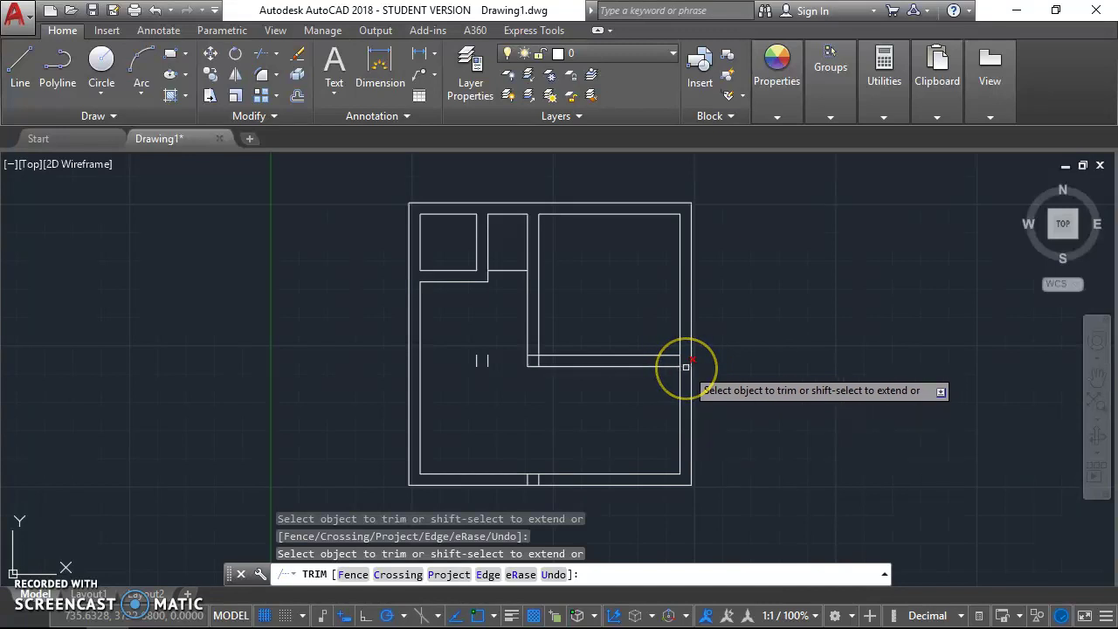
click(686, 361)
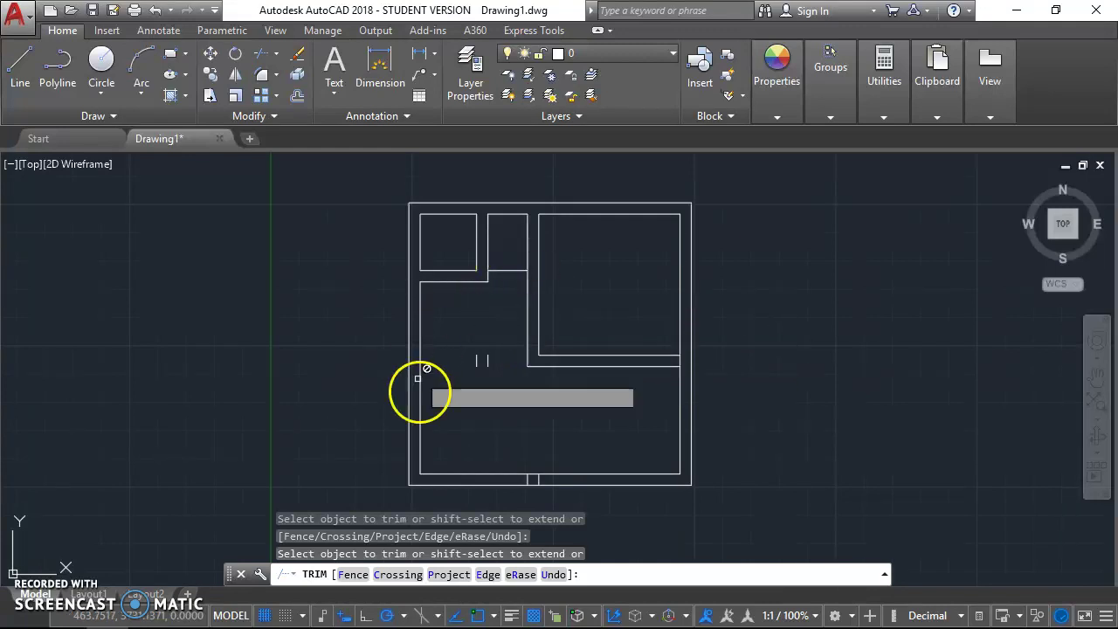
click(680, 359)
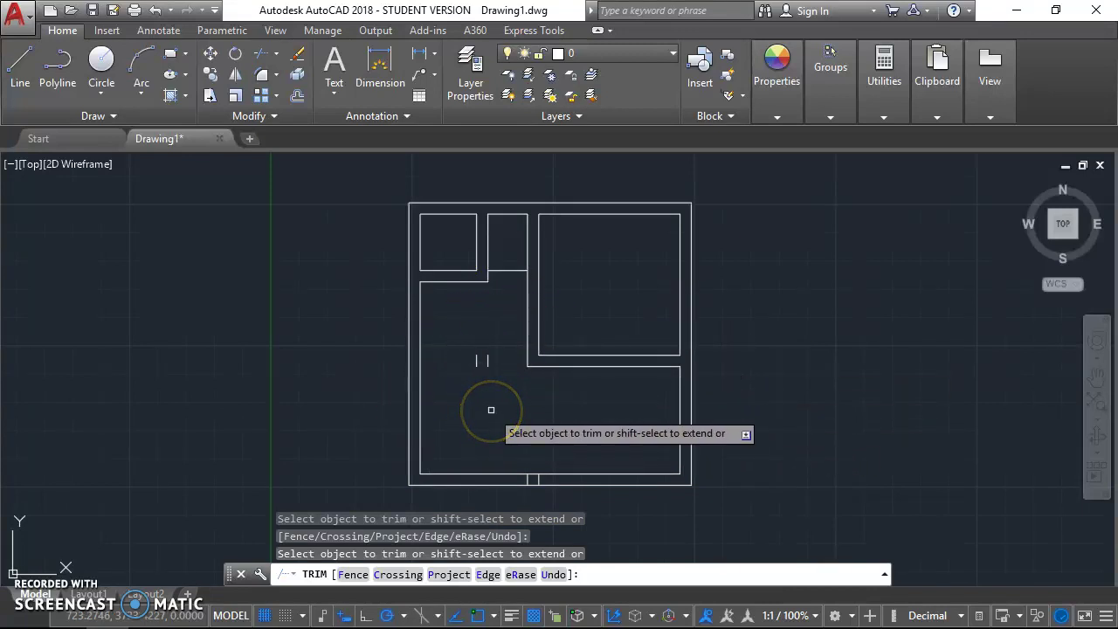
key(Escape)
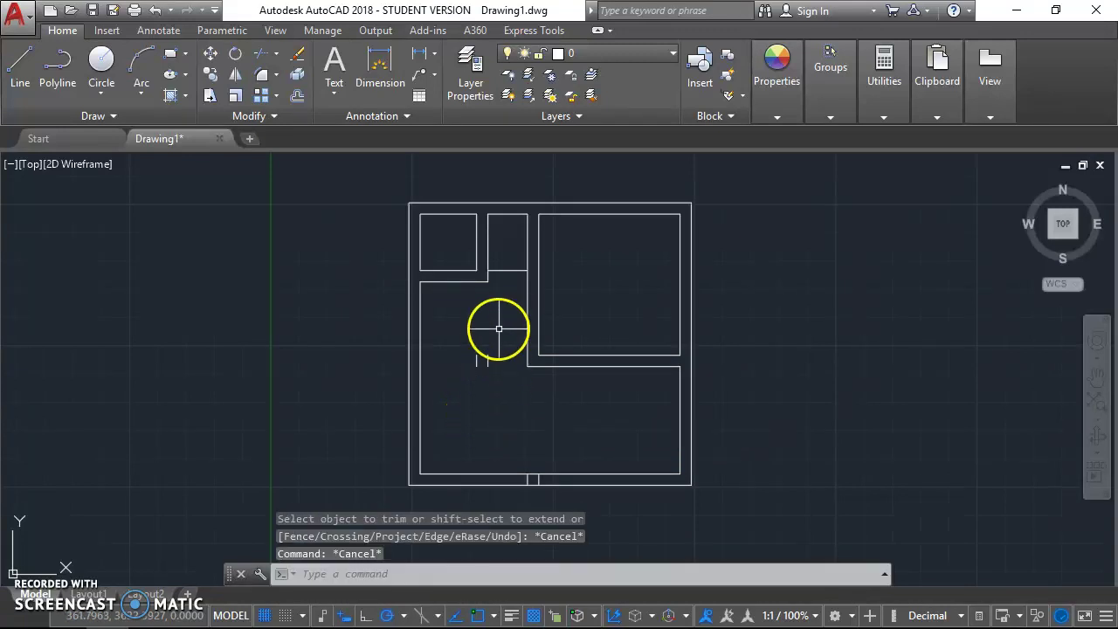
Delete the short wall line under the middle upper room and the stray lines in the bottom wall gap
click(507, 271)
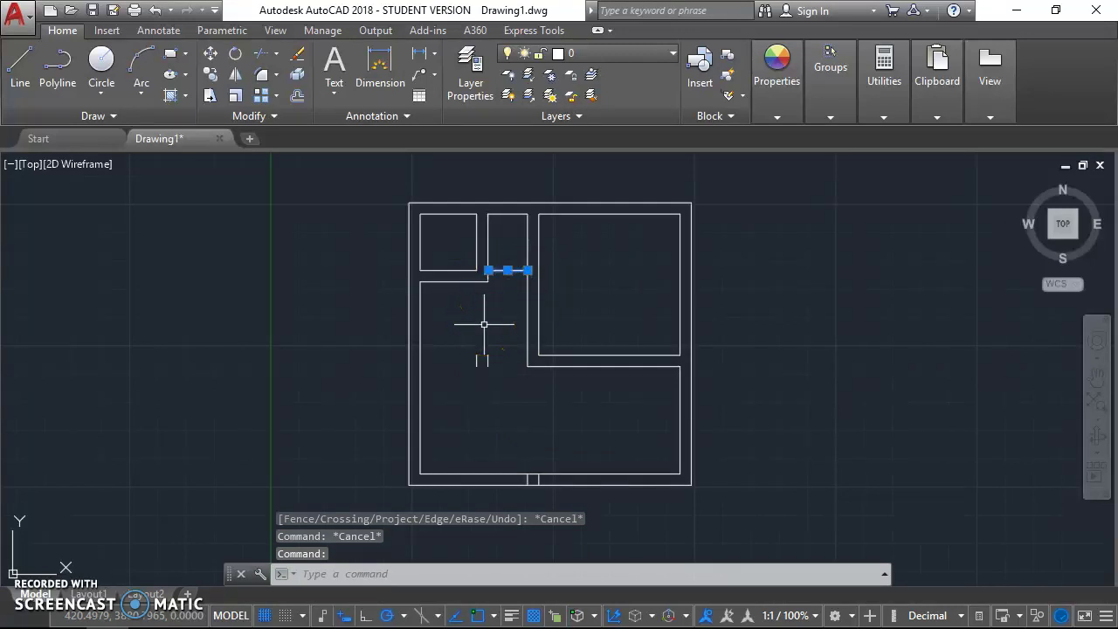
key(Delete)
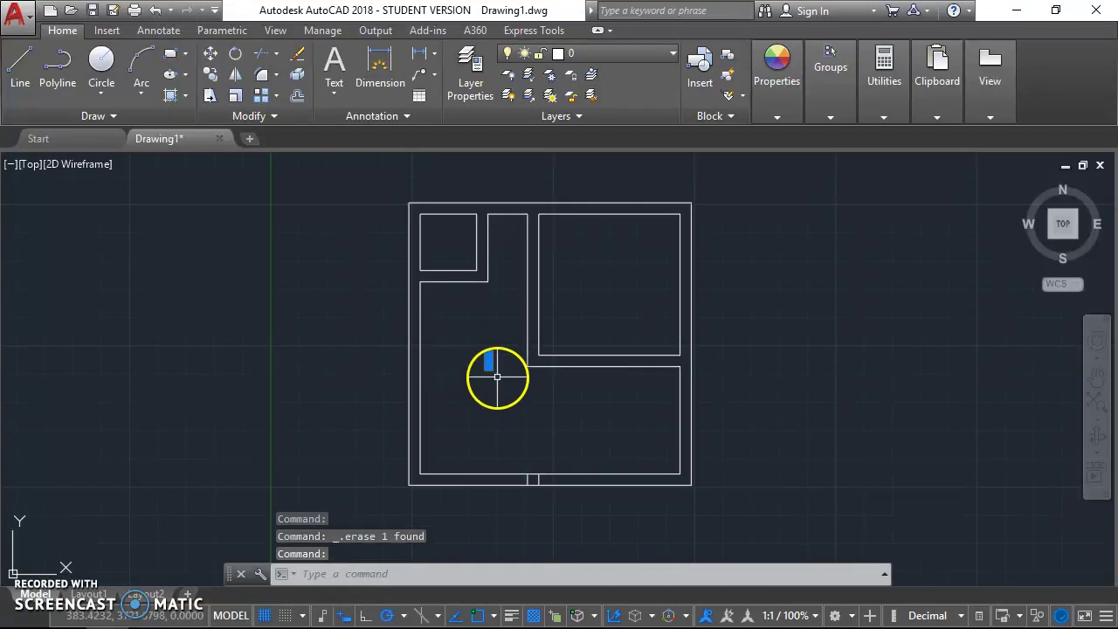
click(528, 479)
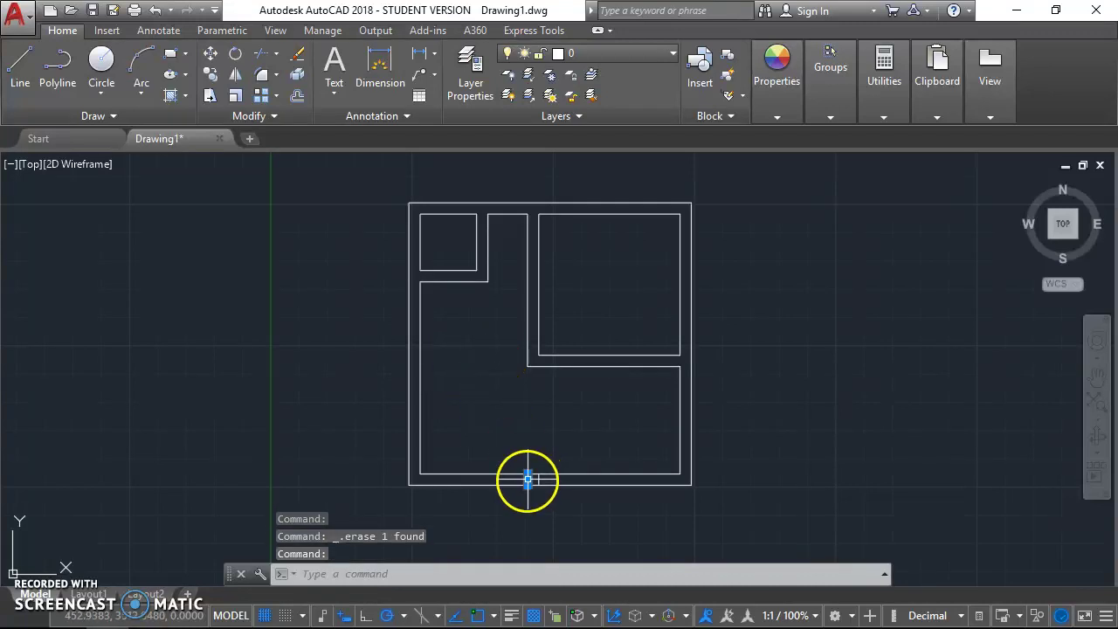
drag(528, 479, 540, 479)
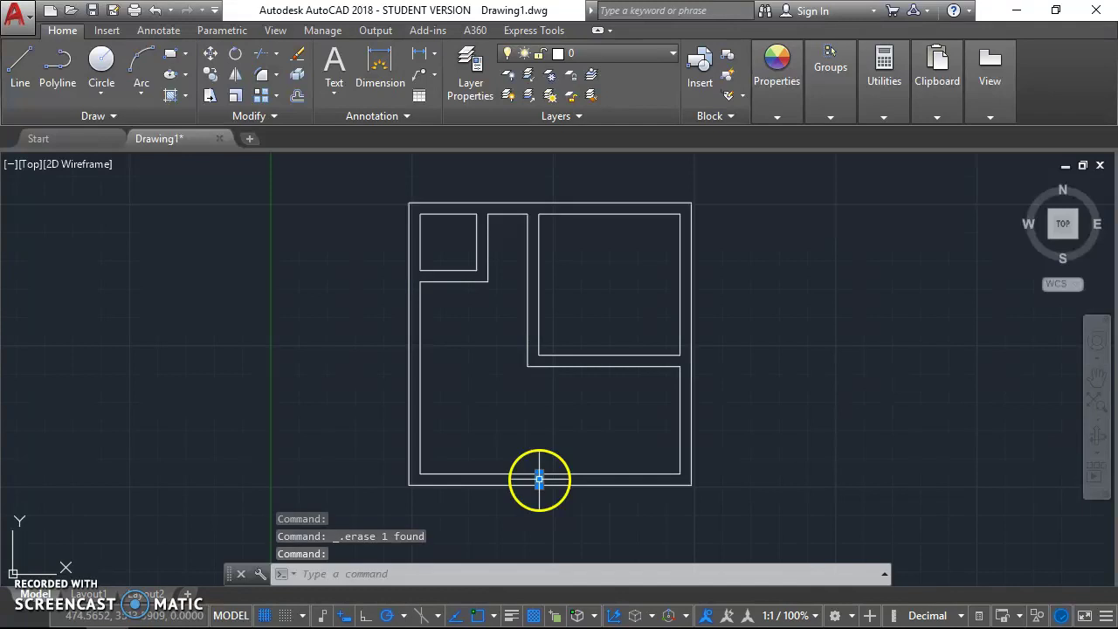
key(Delete)
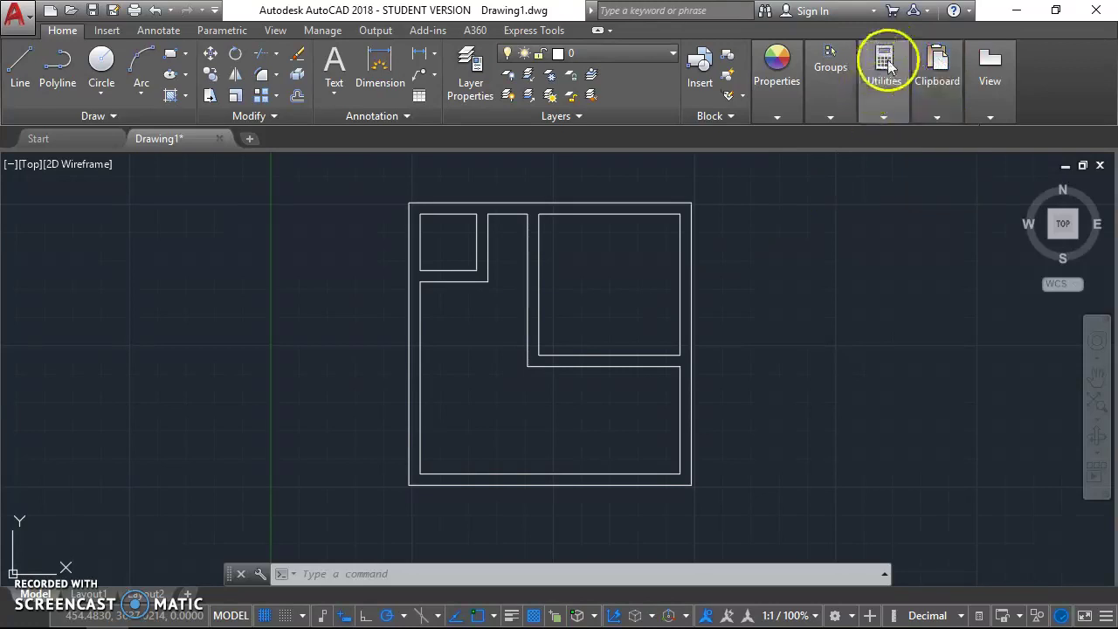
Measure the top-left room's inner width from its left edge across, confirming 100 units
mouse_move(884, 70)
click(889, 146)
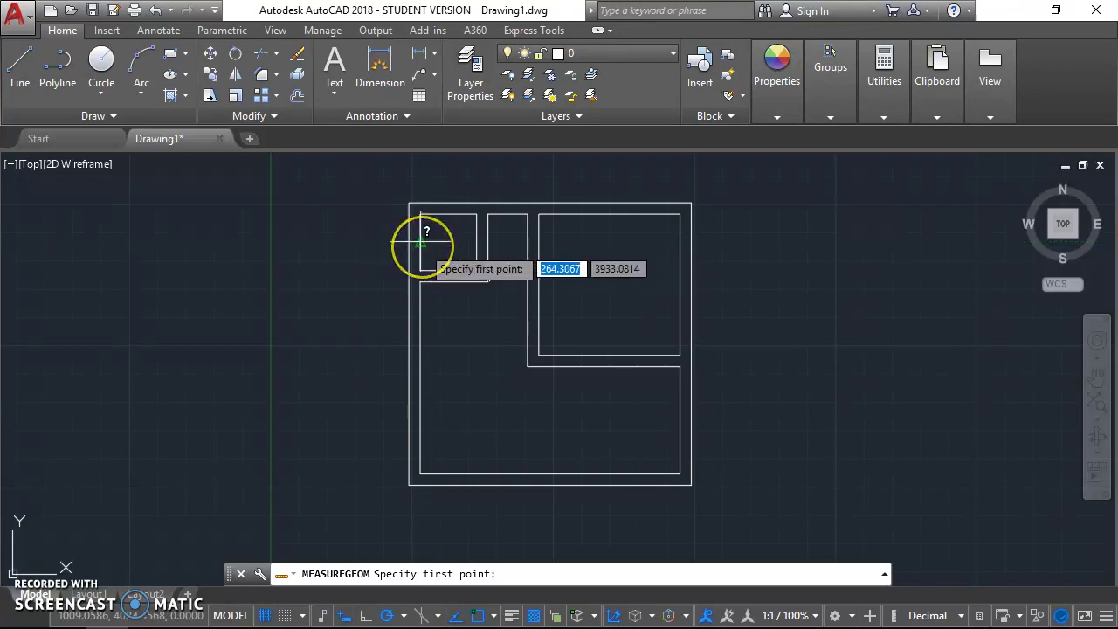
click(420, 243)
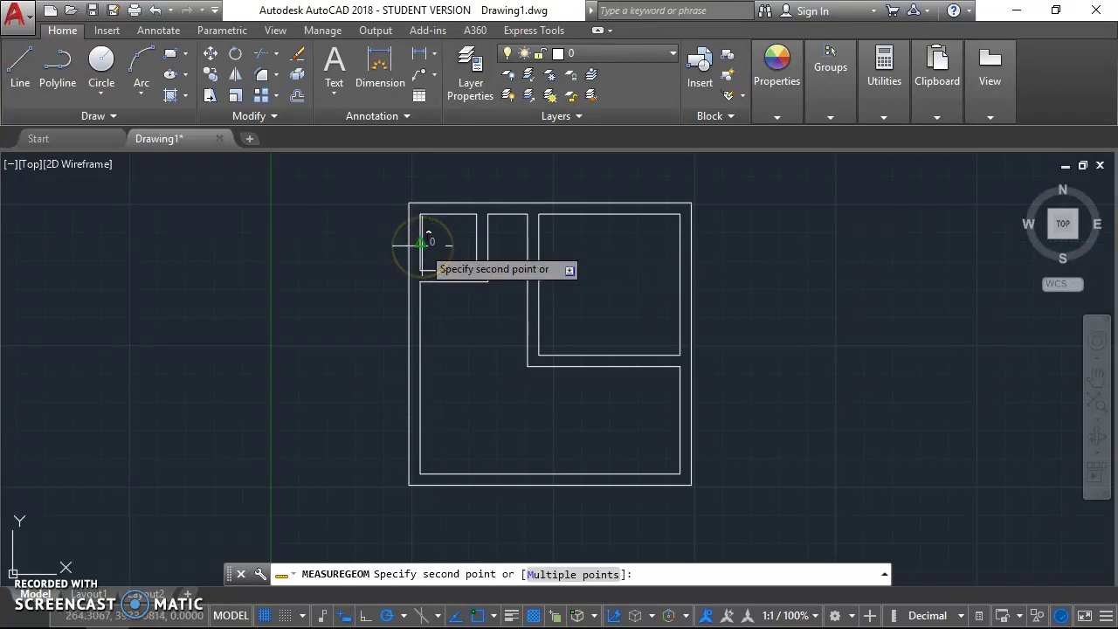
click(476, 242)
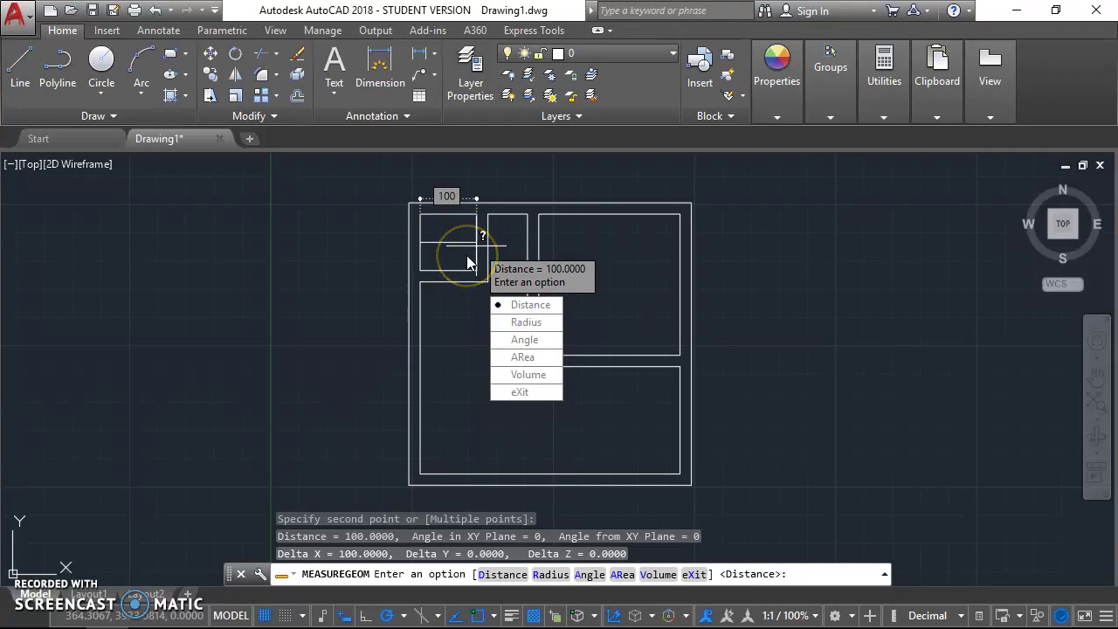
key(Escape)
click(885, 65)
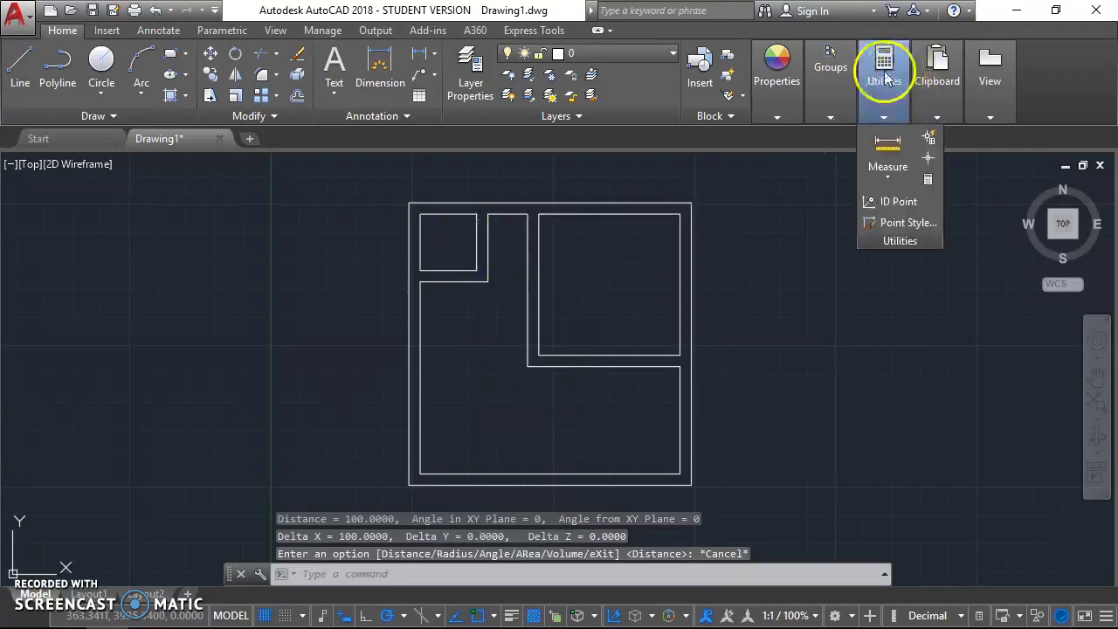
Measure the top-left room from its top edge to its bottom edge, confirming 100 units
click(884, 140)
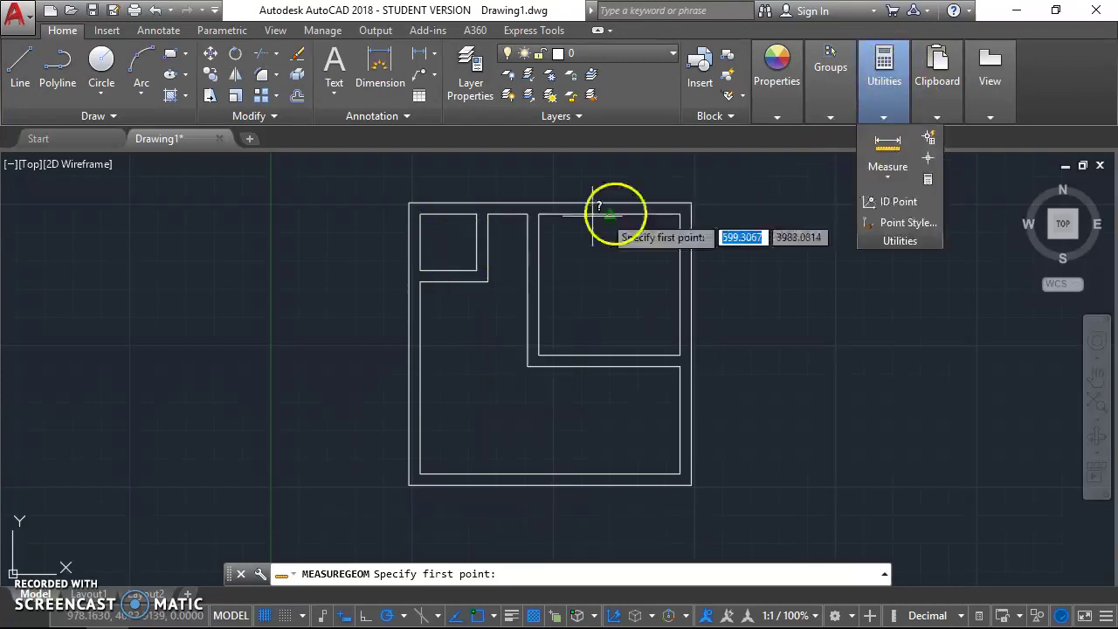
click(447, 214)
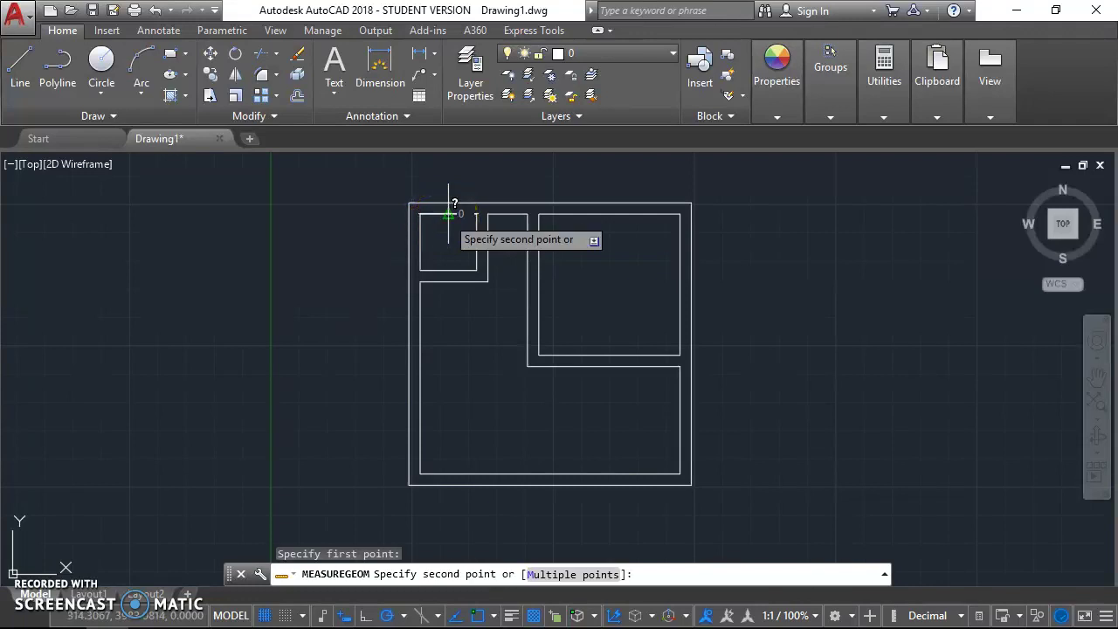
click(448, 270)
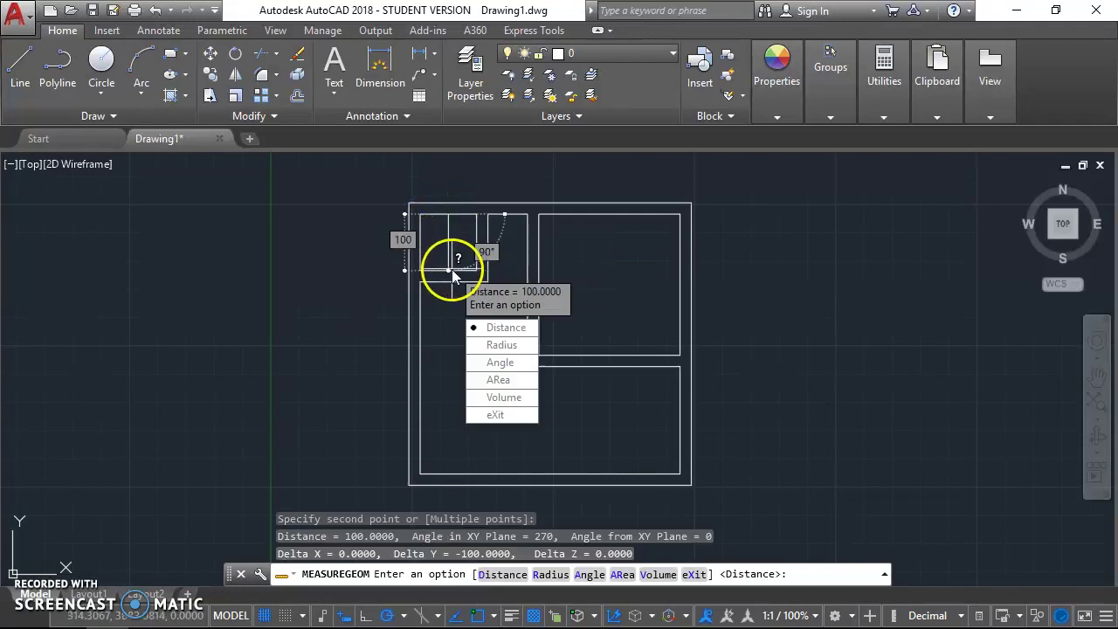
key(Escape)
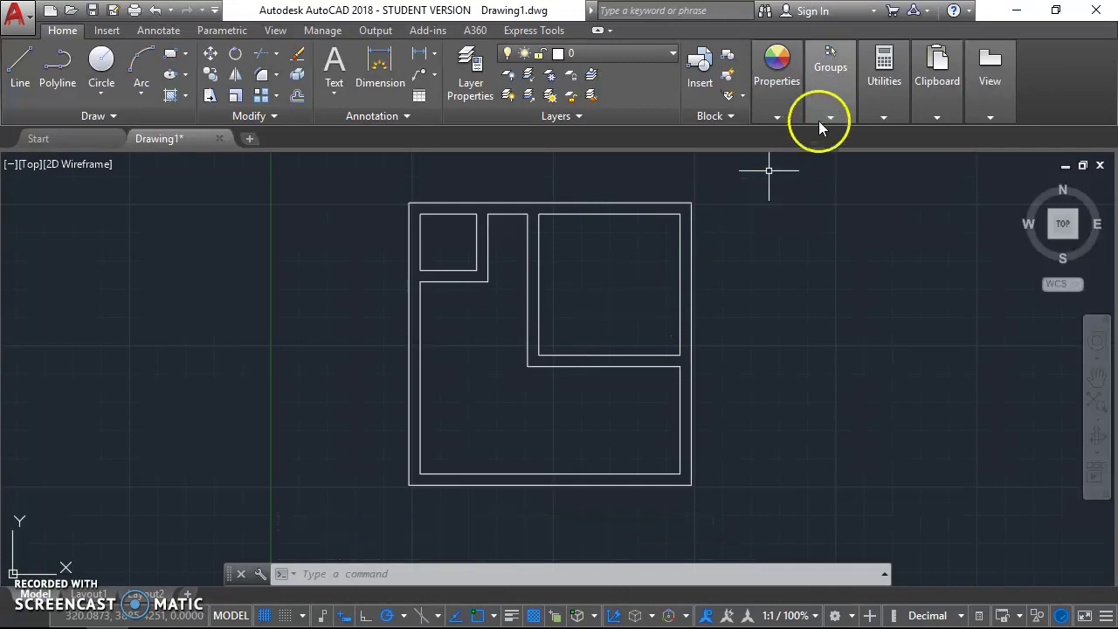
Measure the upper-right room's width from its left edge to its right edge, reading 250 units
click(882, 69)
click(887, 150)
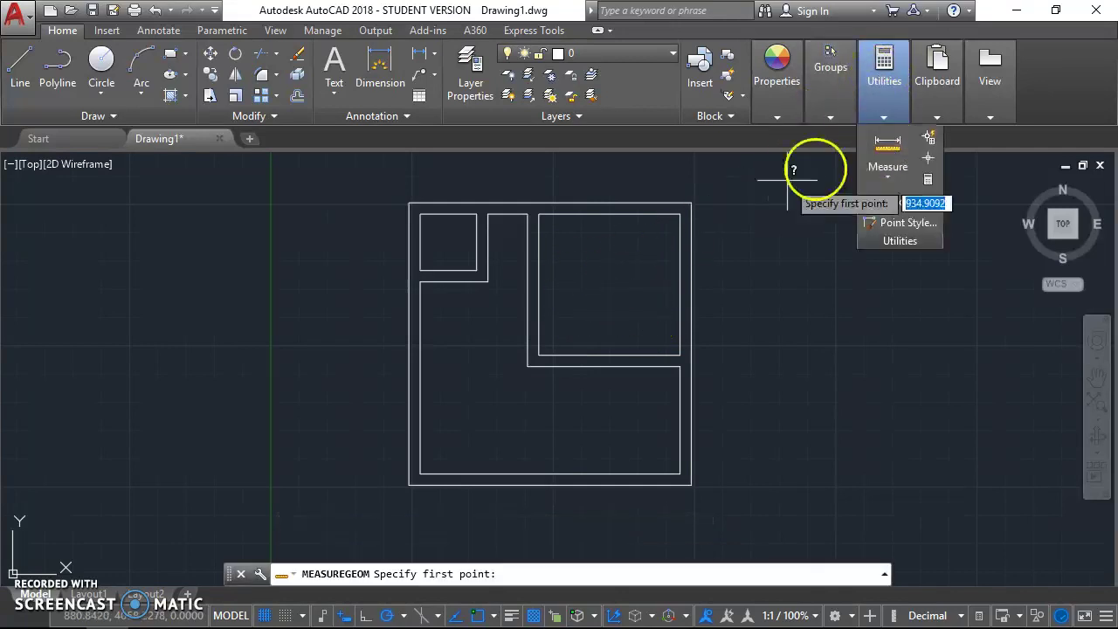
click(539, 284)
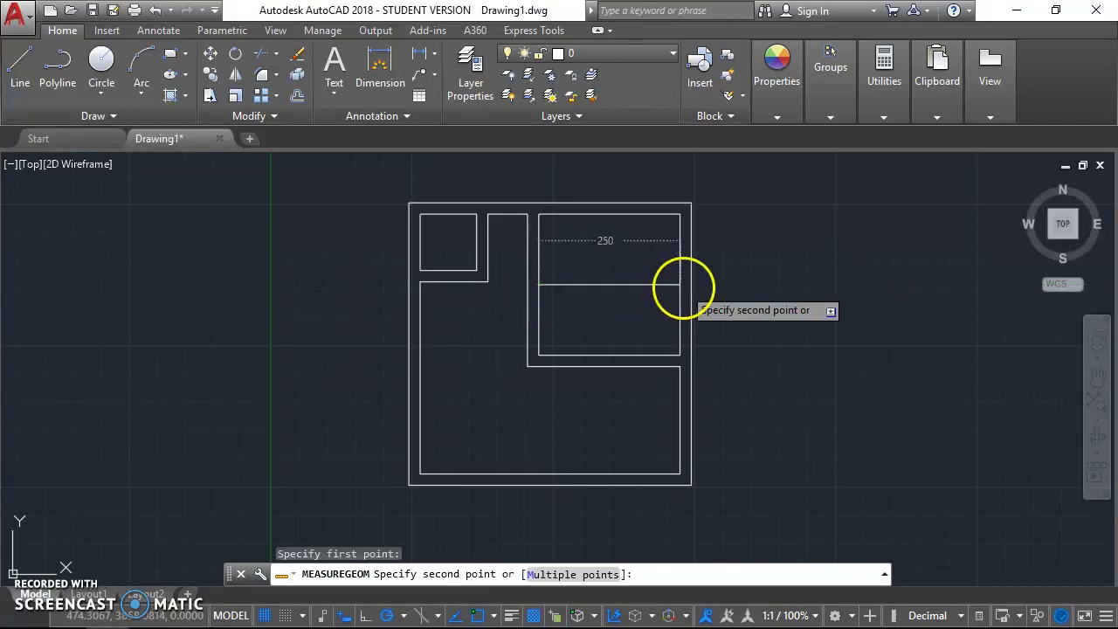
click(680, 284)
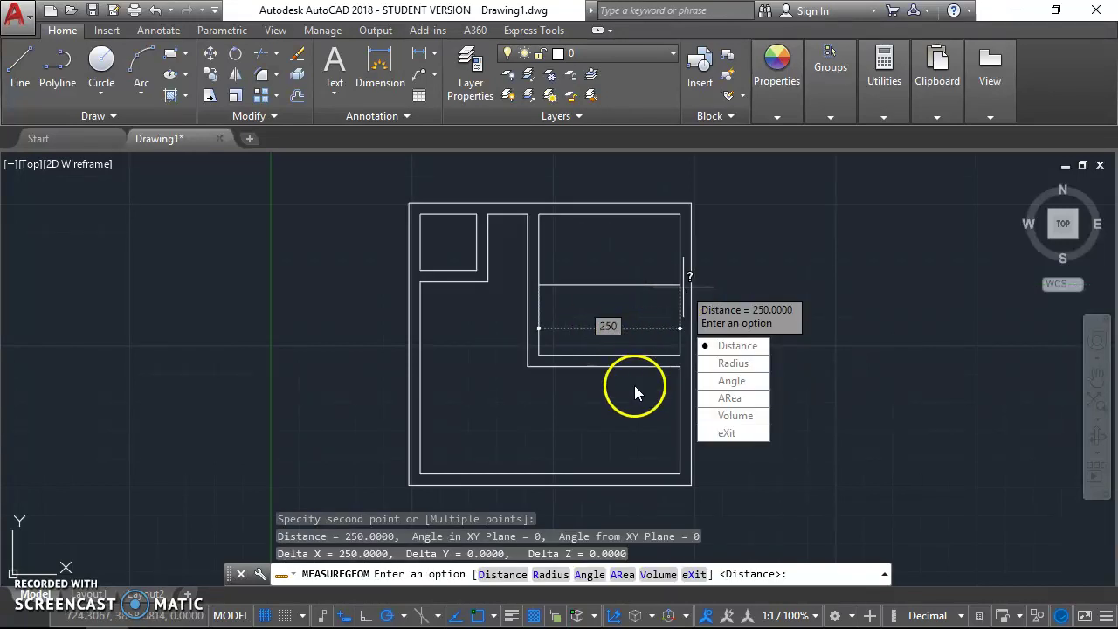
key(Escape)
Measure the upper-right room's depth from its top edge to its bottom edge, reading 250 units
click(884, 112)
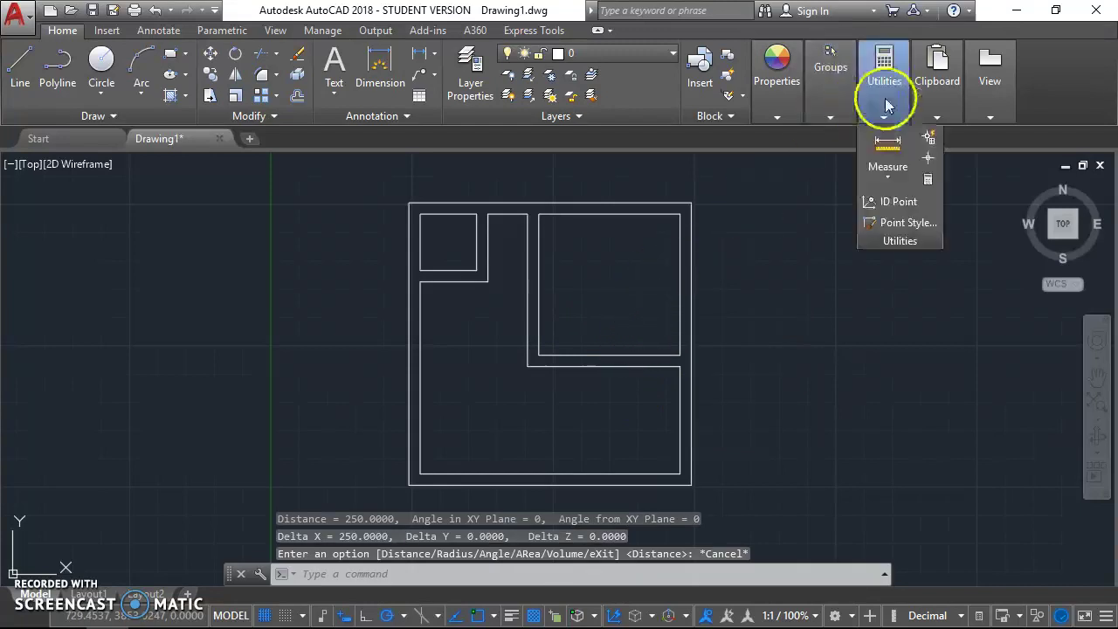
click(891, 147)
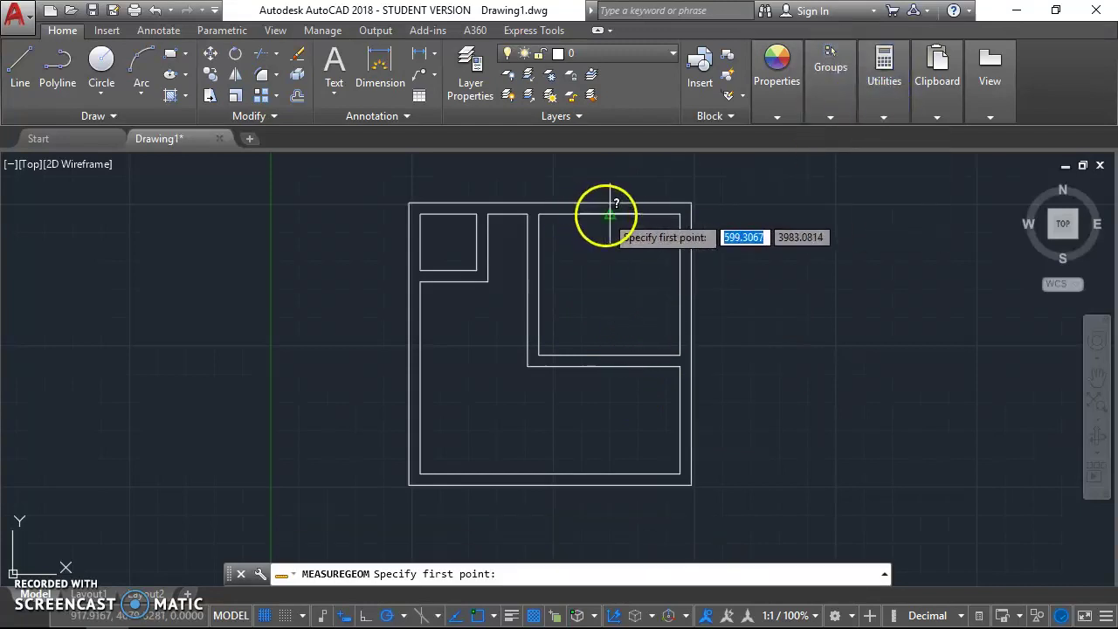
click(609, 214)
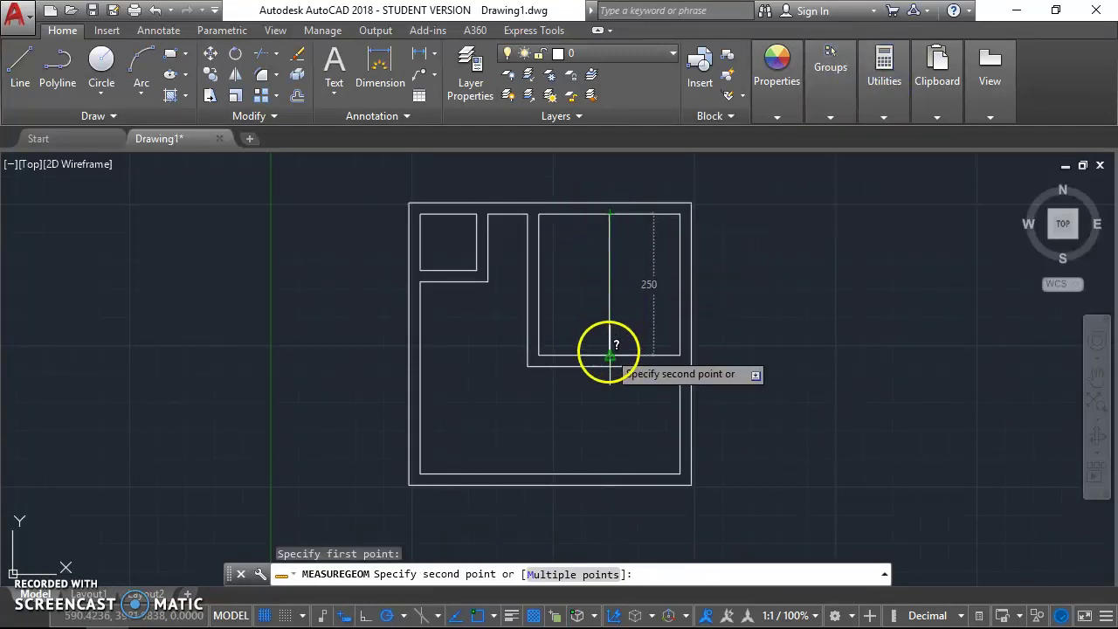
click(610, 355)
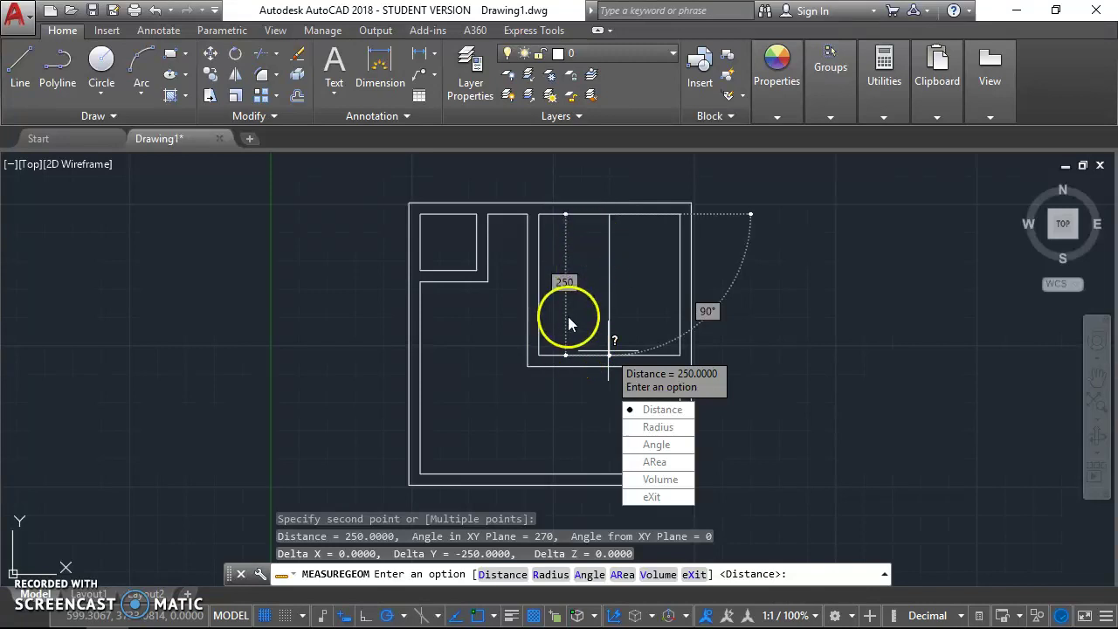
key(Escape)
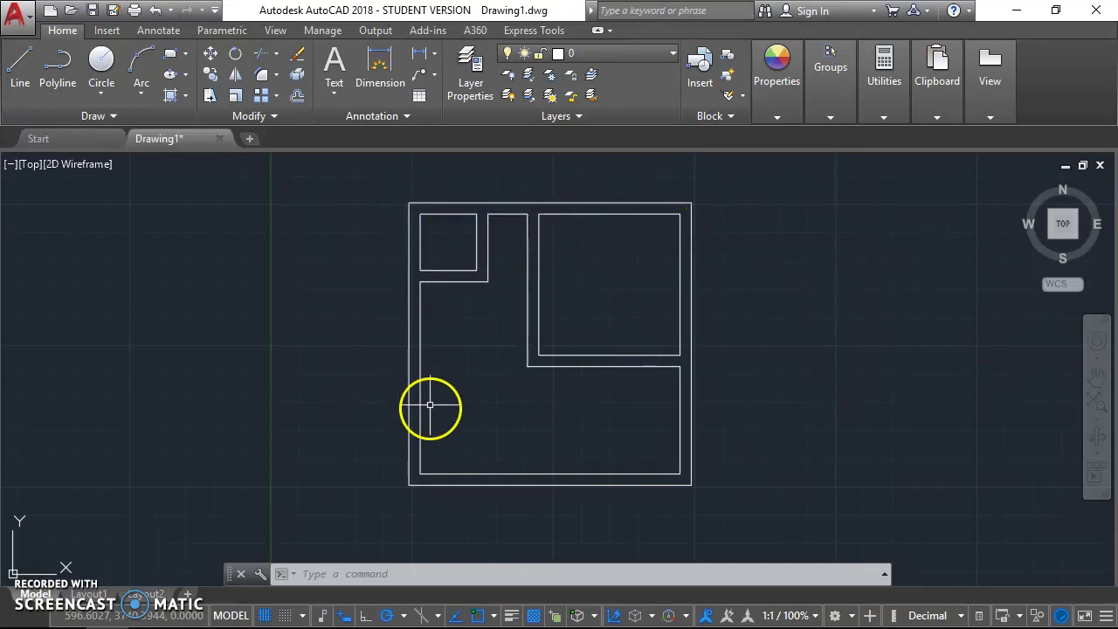
key(ctrl+z)
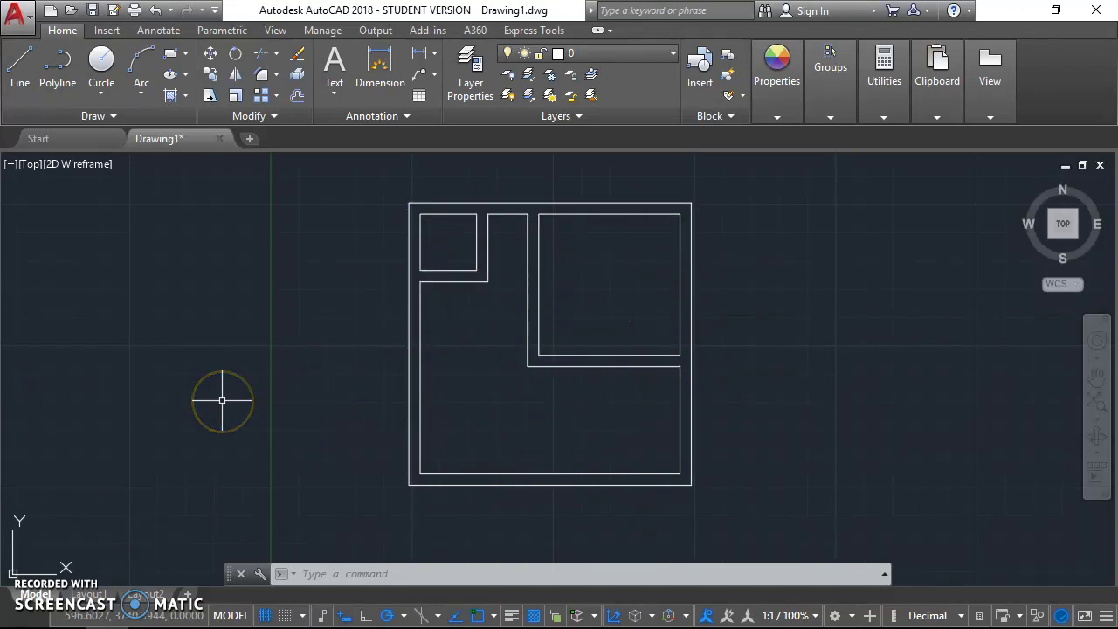
click(215, 401)
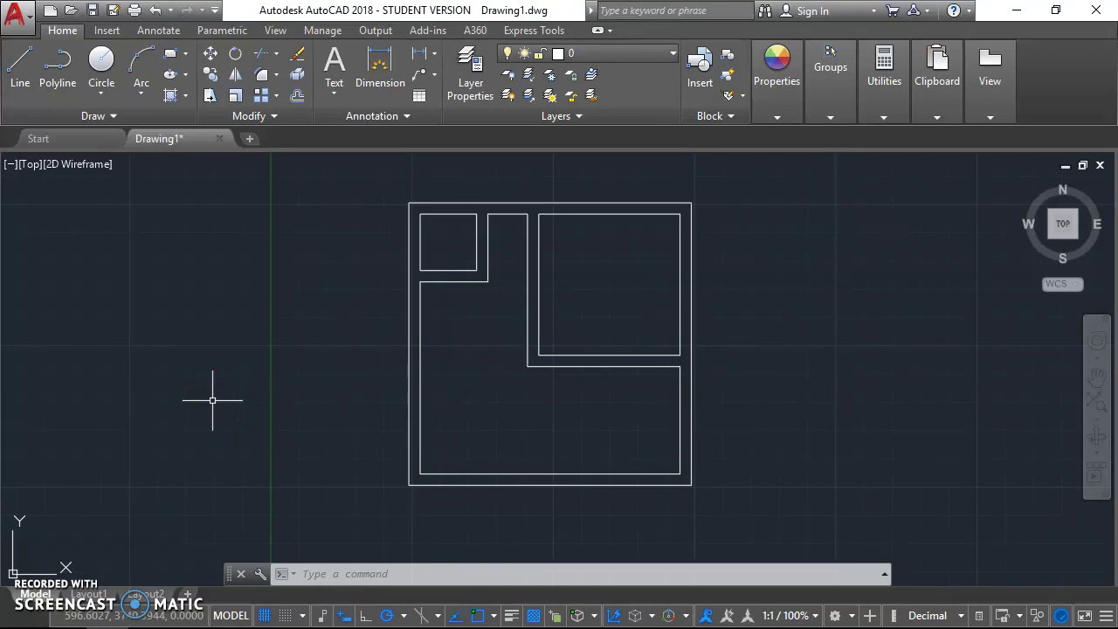
click(201, 406)
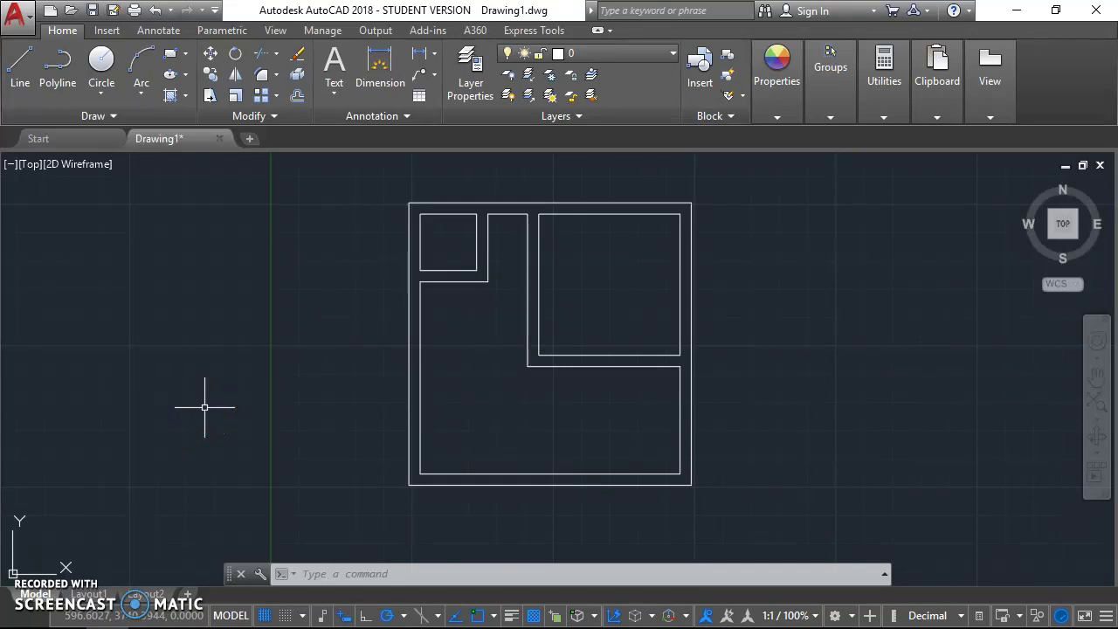
click(205, 406)
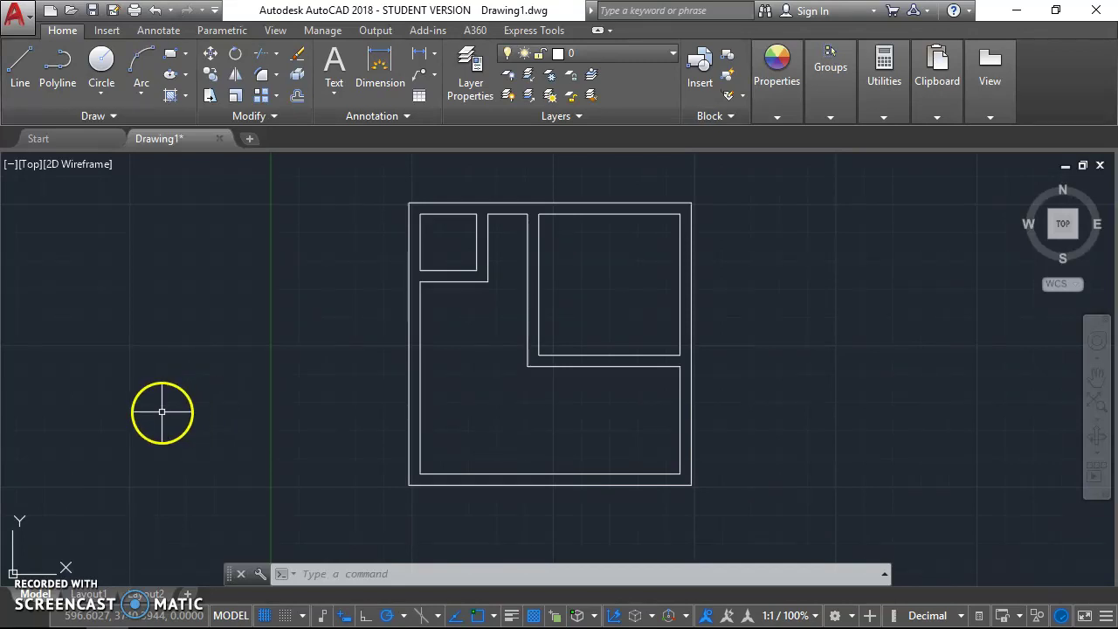